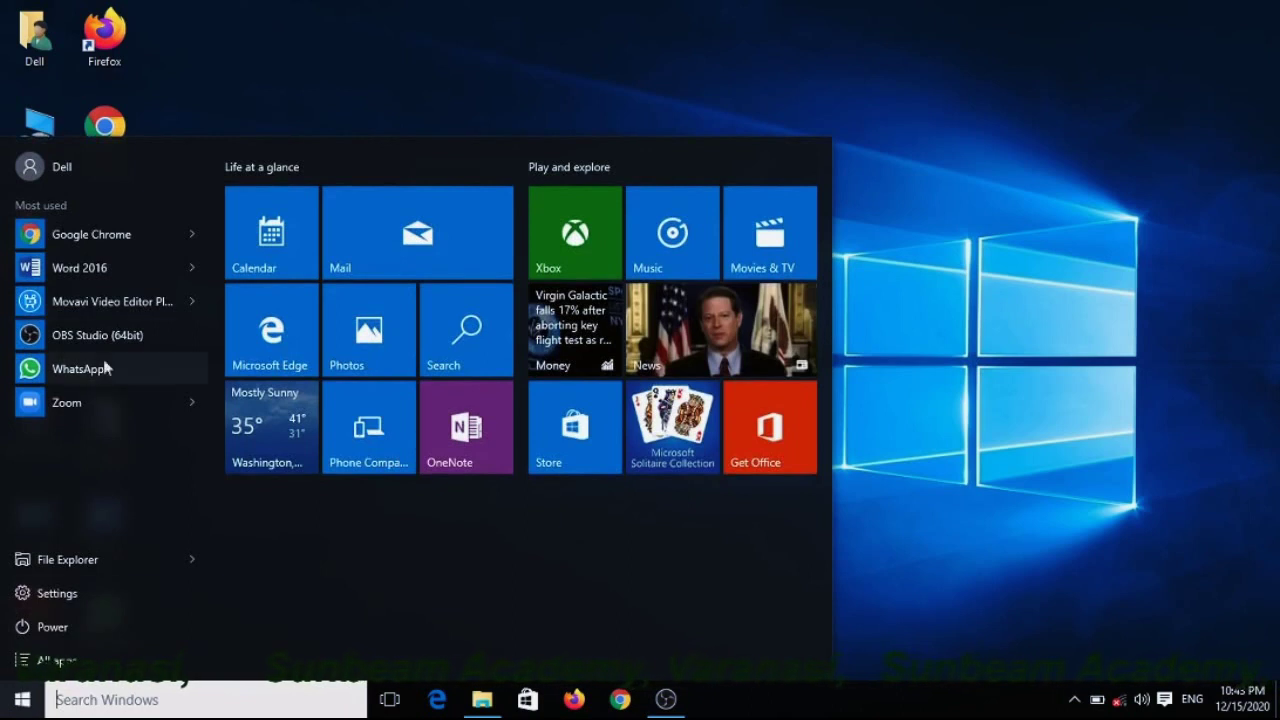
- Launch Word 2016 with a blank document and reposition its window on the desktop
click(88, 269)
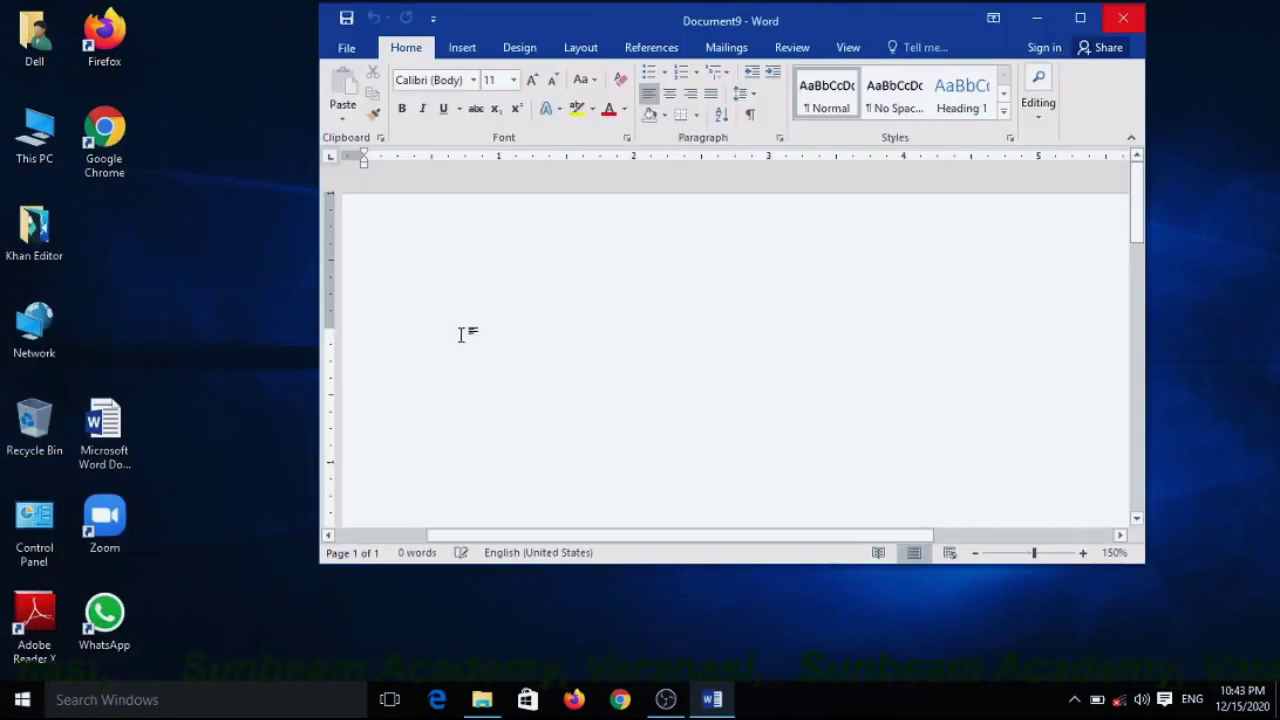
drag(590, 20, 518, 50)
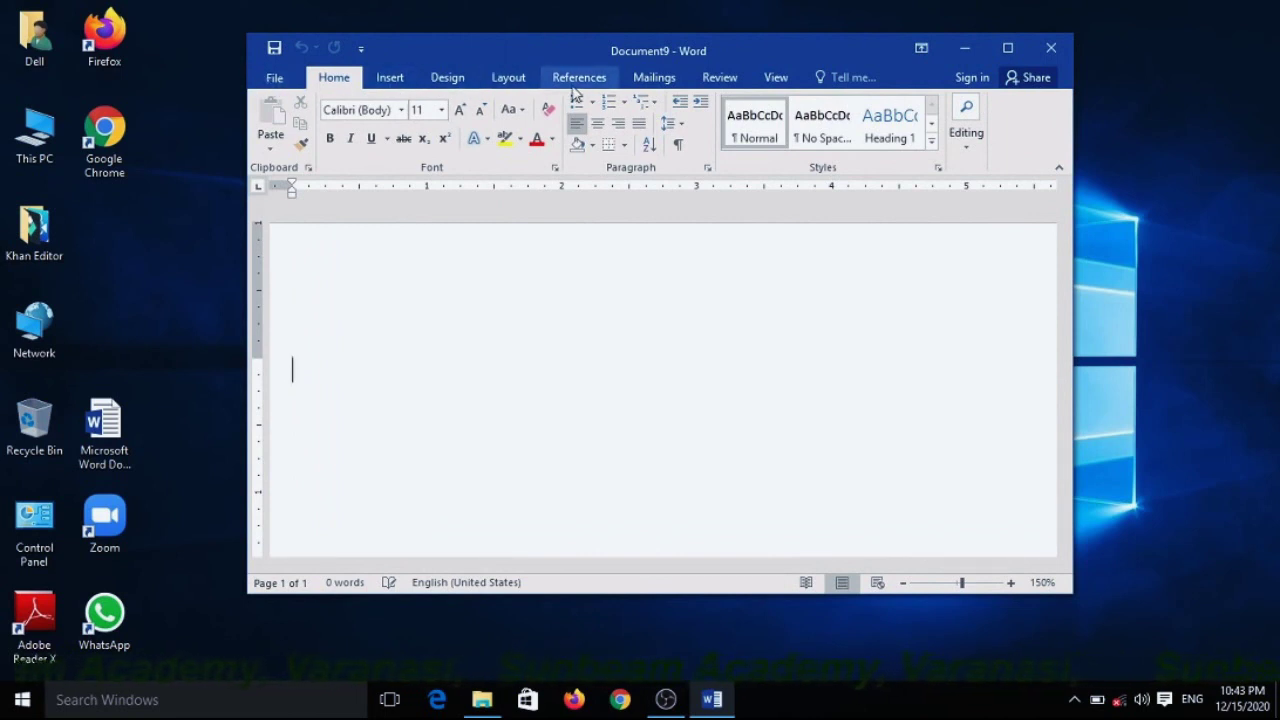
click(279, 85)
click(285, 75)
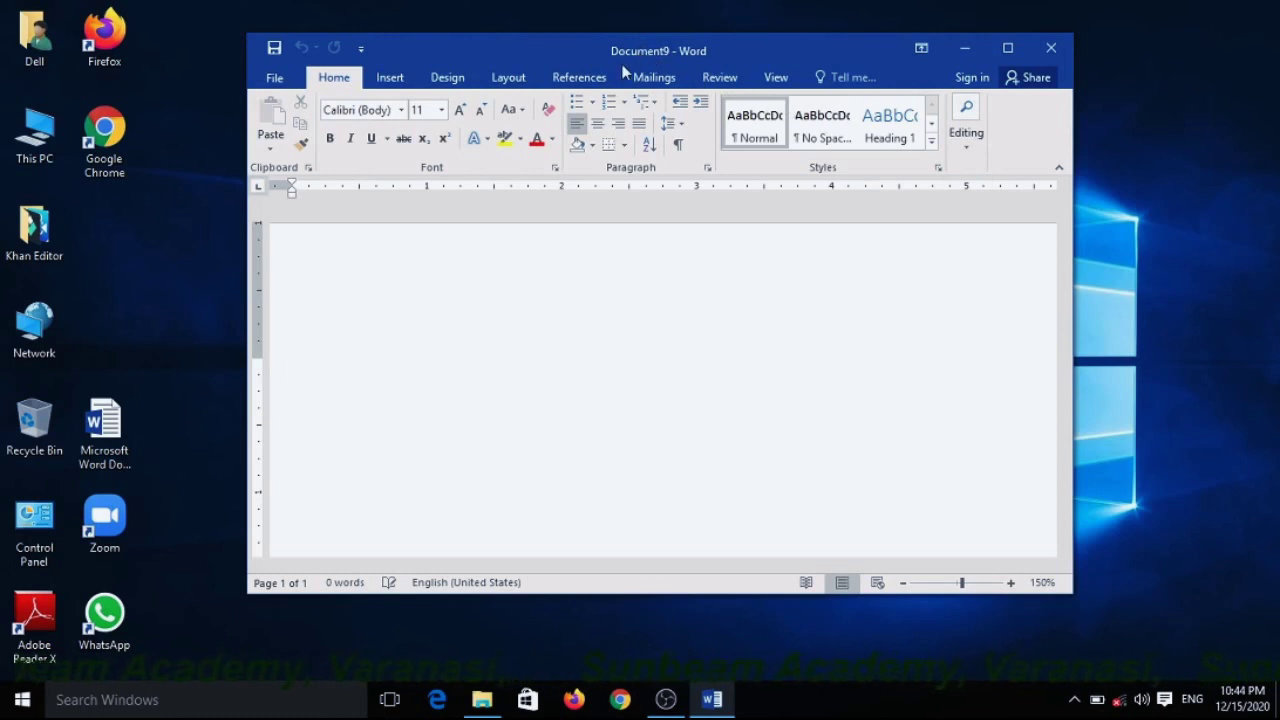
drag(588, 60, 572, 97)
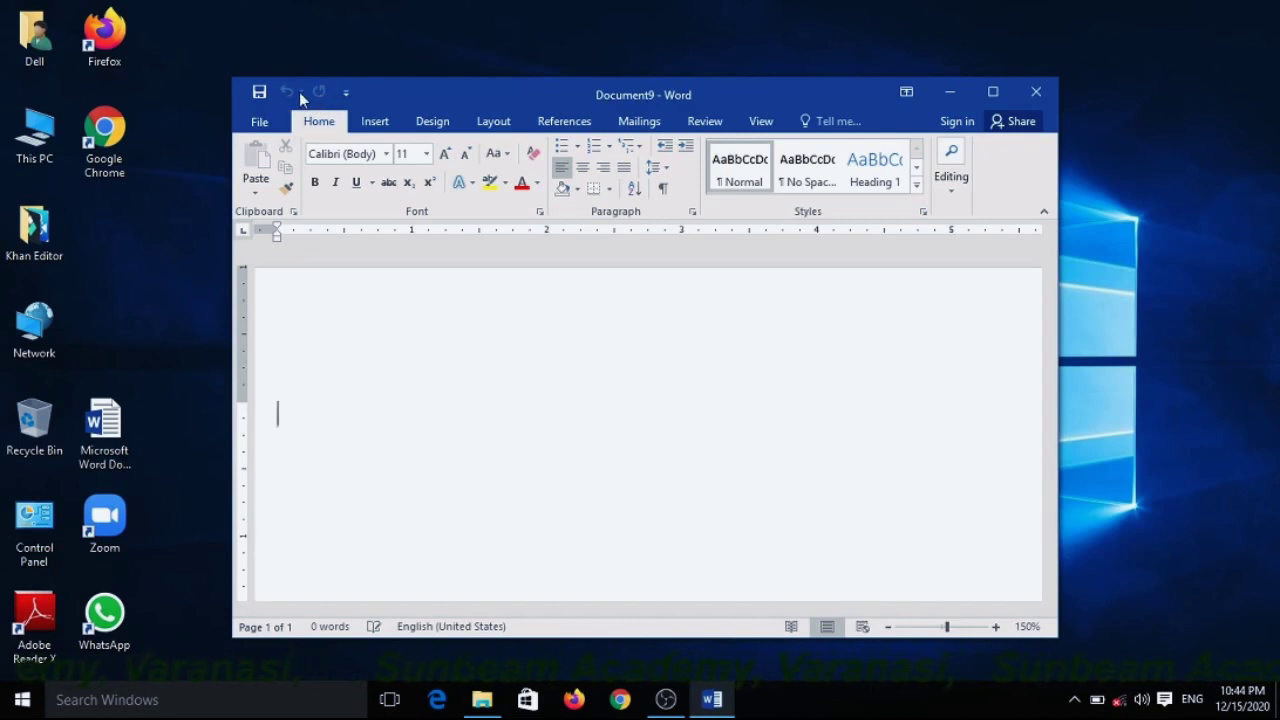
- Look through the commands available for customizing the Quick Access Toolbar
click(345, 93)
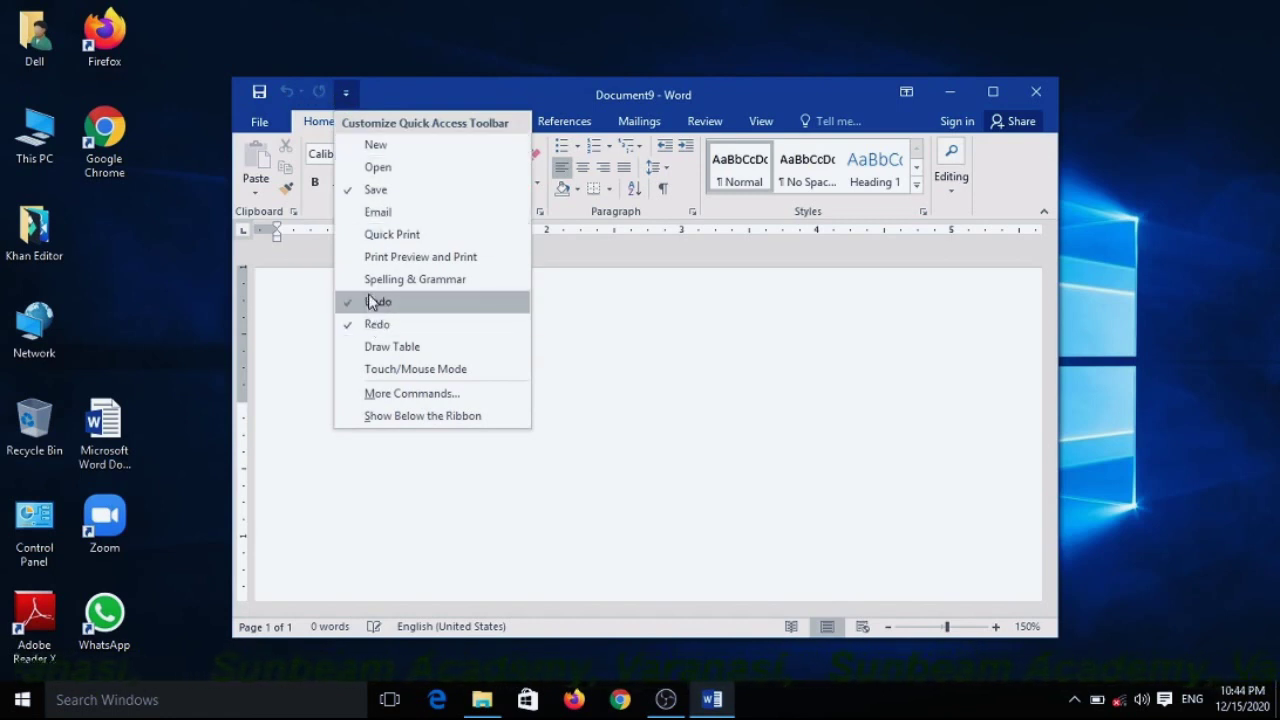
click(302, 110)
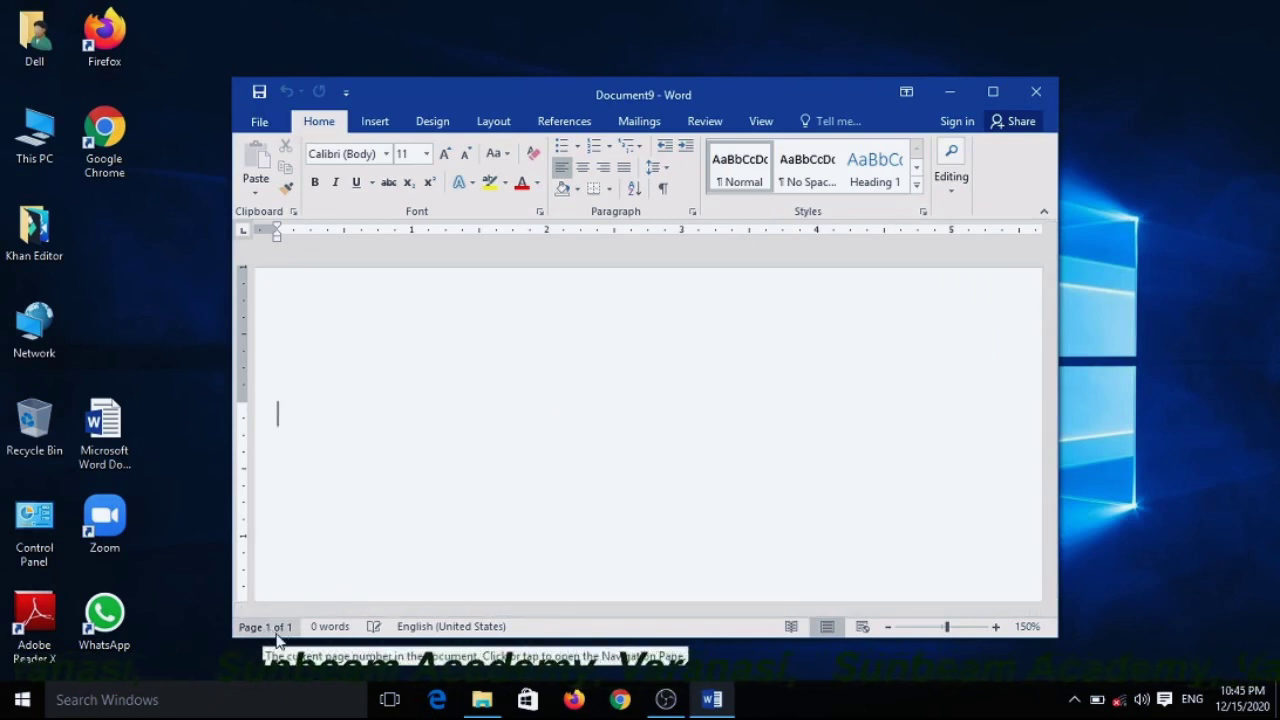
- Zoom the blank document out to 30% and maximize the Word window
scroll(617, 480, down, 10)
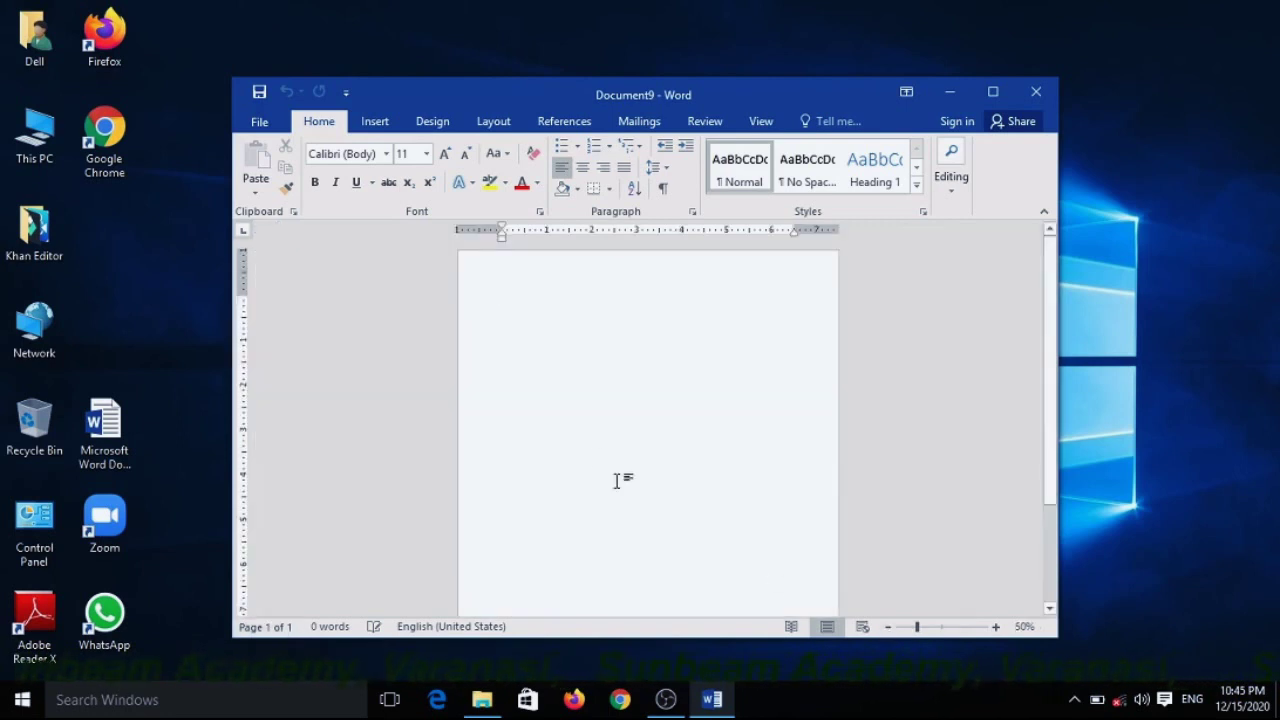
click(887, 627)
click(887, 627)
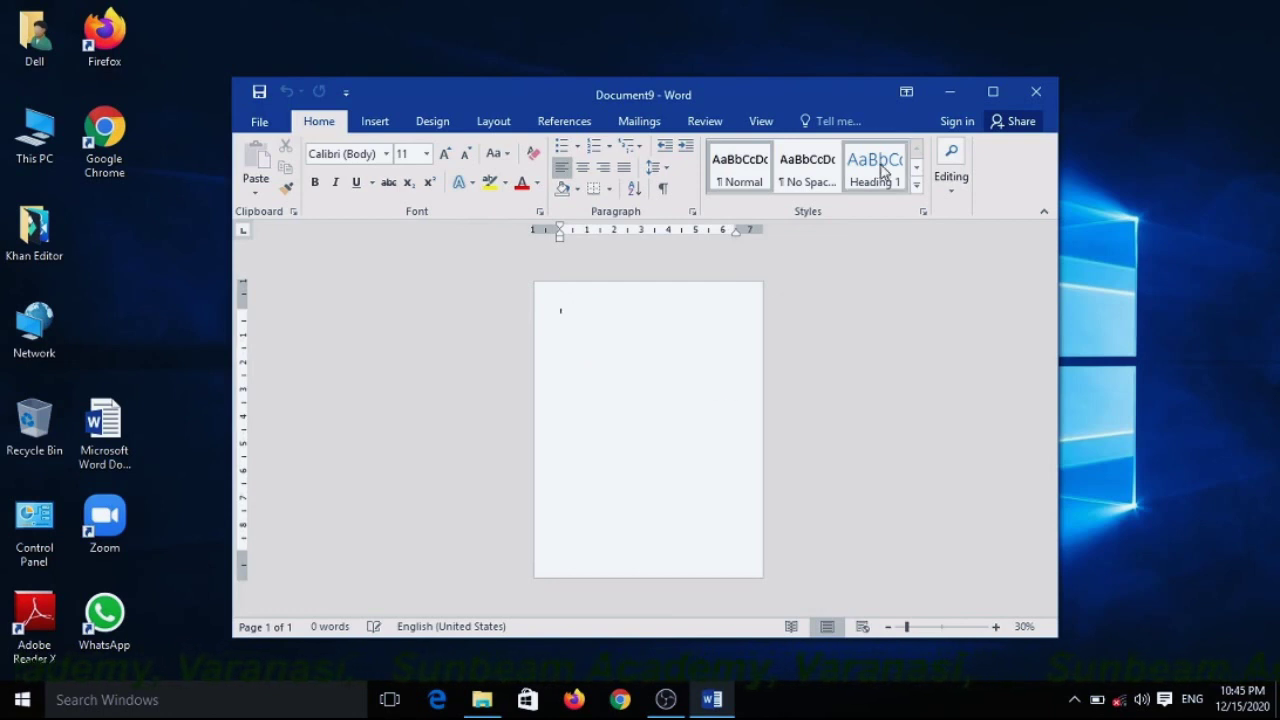
click(993, 93)
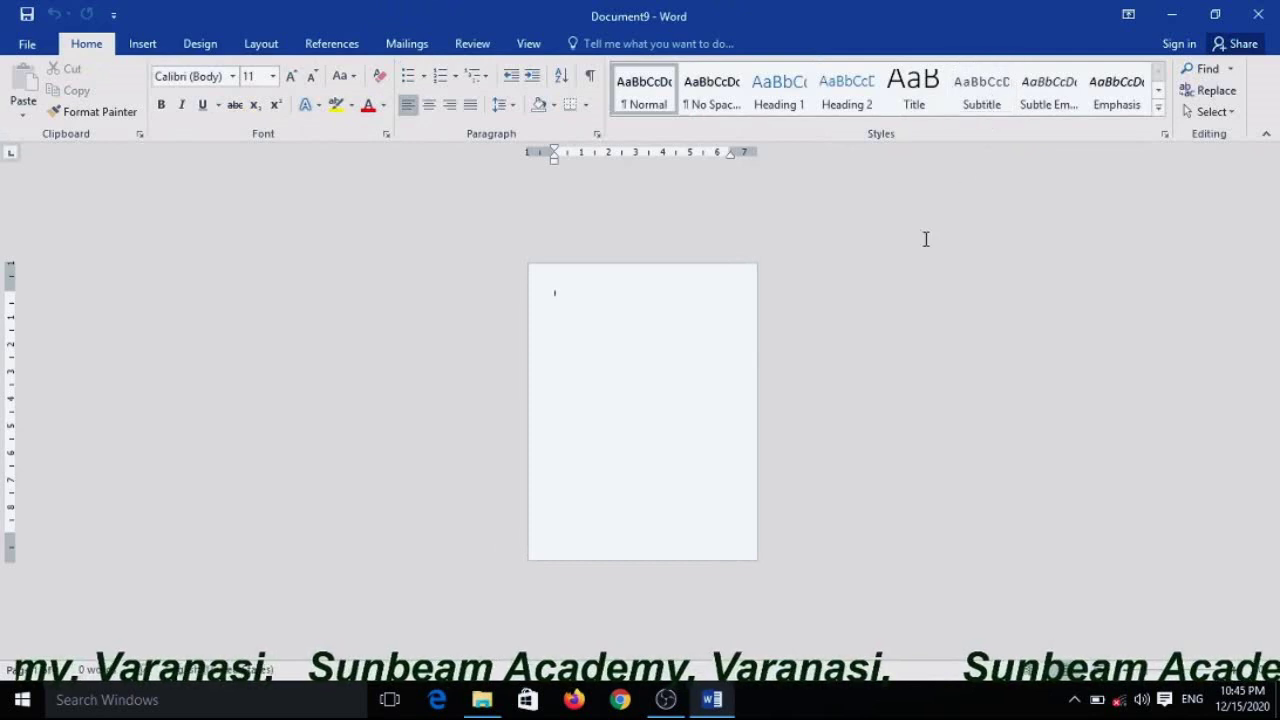
- Adjust the page zoom up and down, finishing at 100%
click(1239, 678)
click(1239, 678)
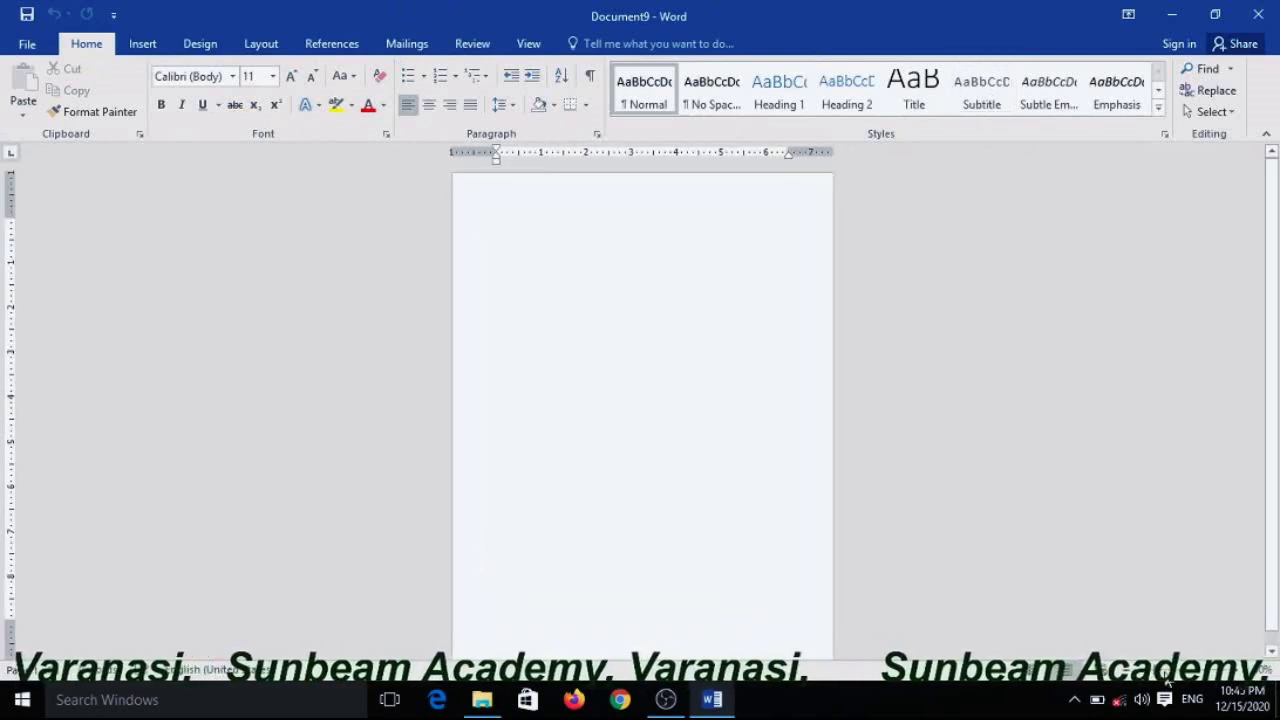
click(1133, 676)
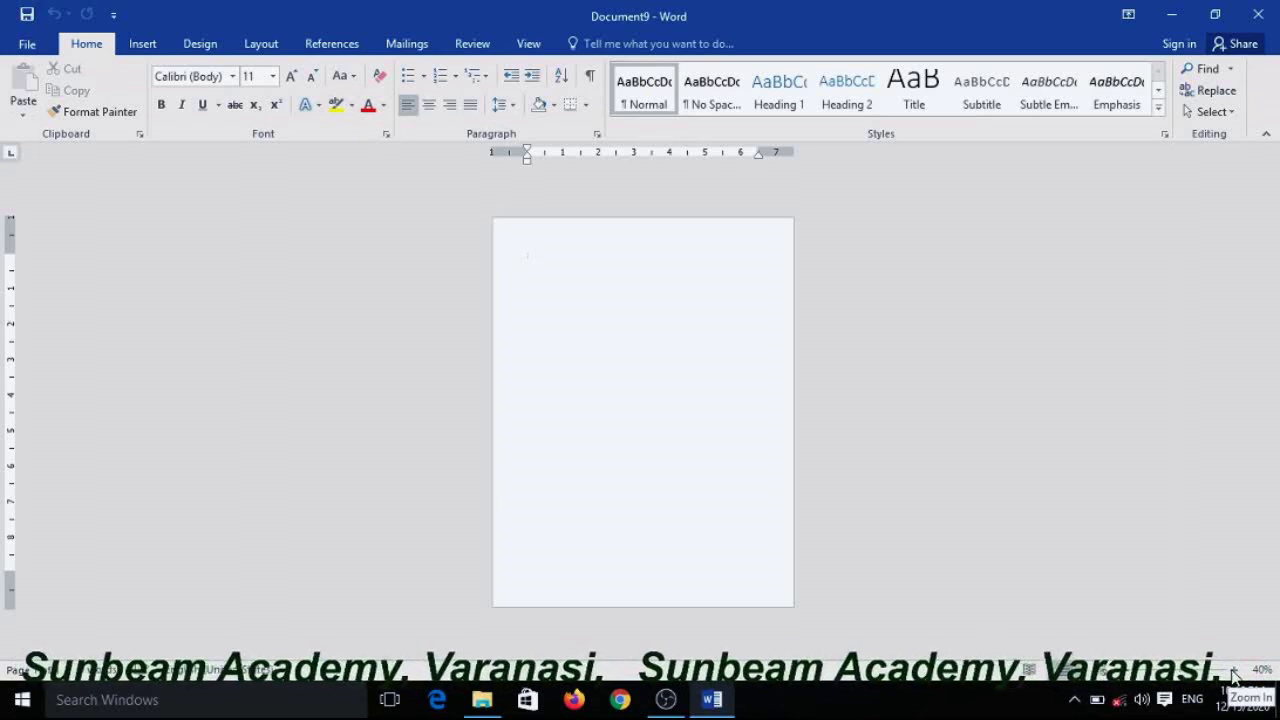
click(1234, 670)
click(1234, 670)
click(1234, 670)
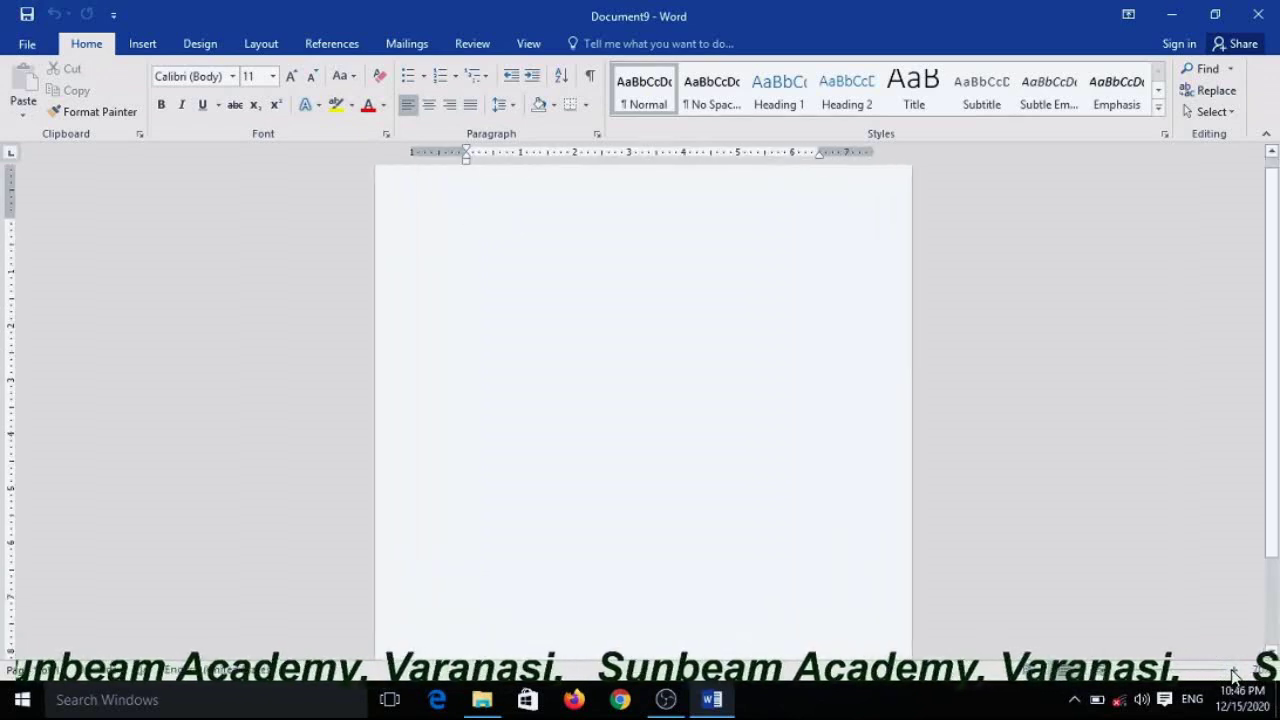
click(1234, 670)
click(1234, 670)
click(1234, 670)
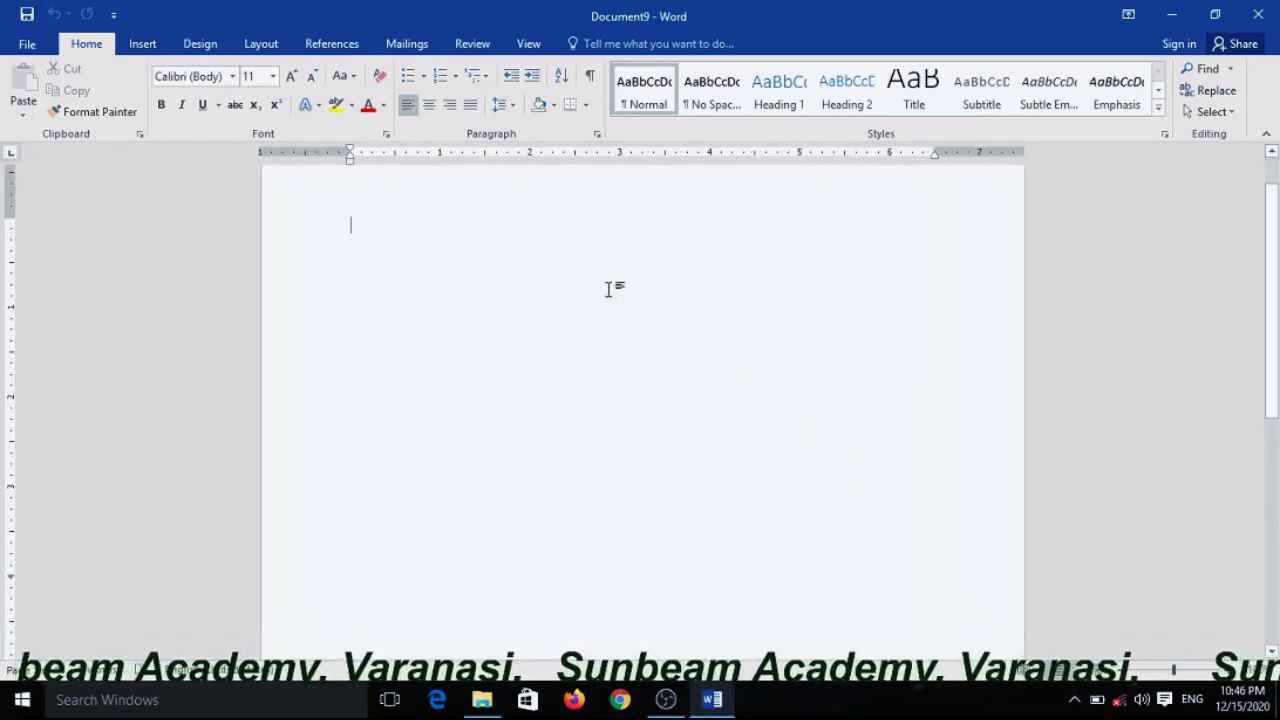
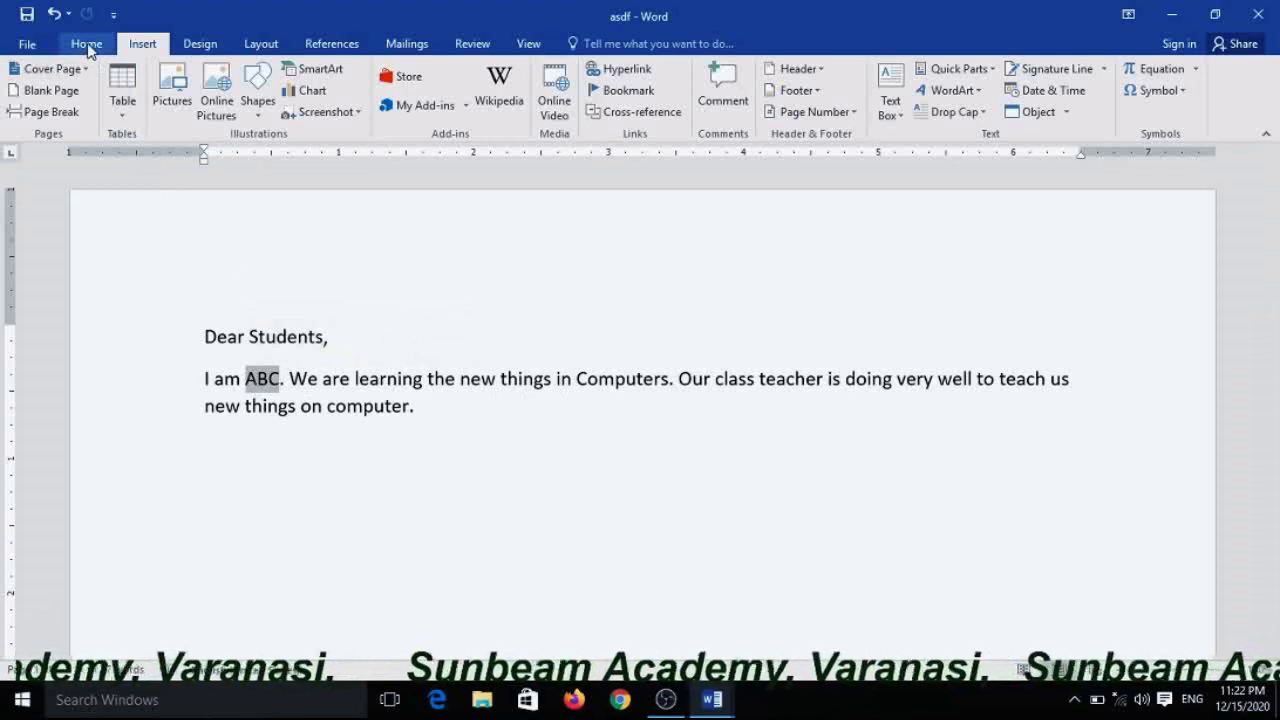
- Copy the selected word "ABC" and place the insertion point after the last sentence of the paragraph
click(87, 45)
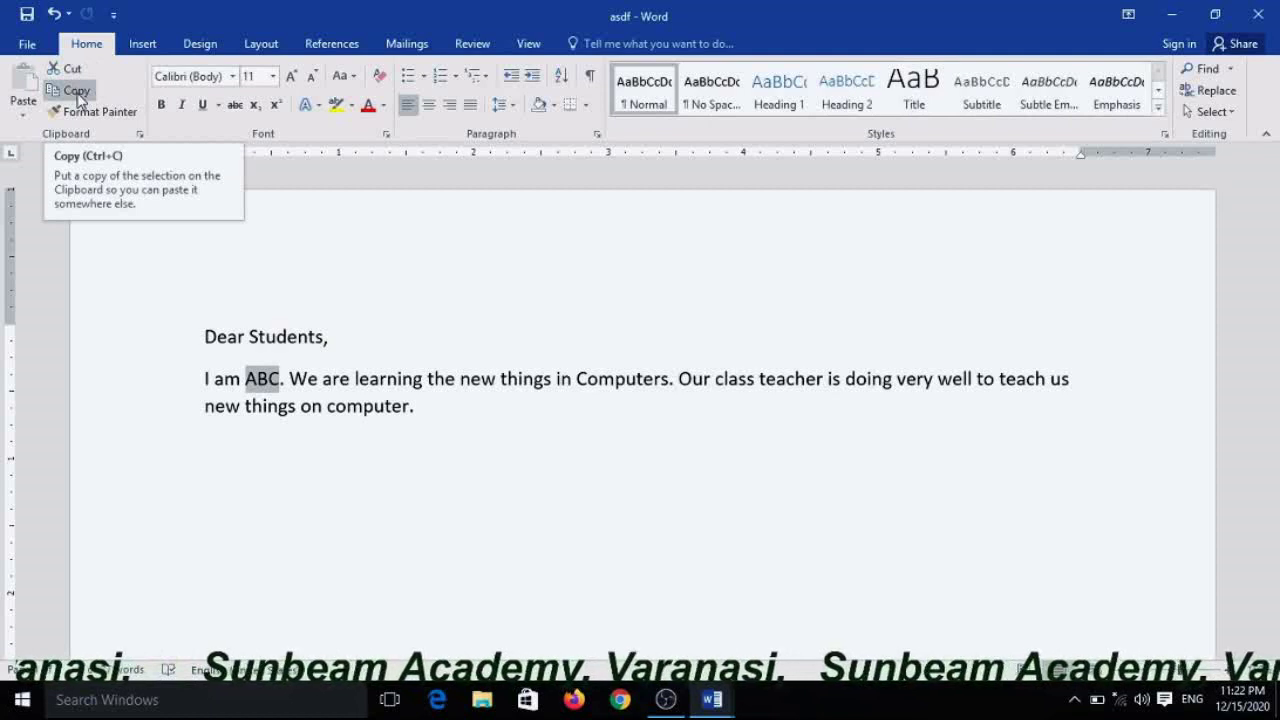
click(78, 96)
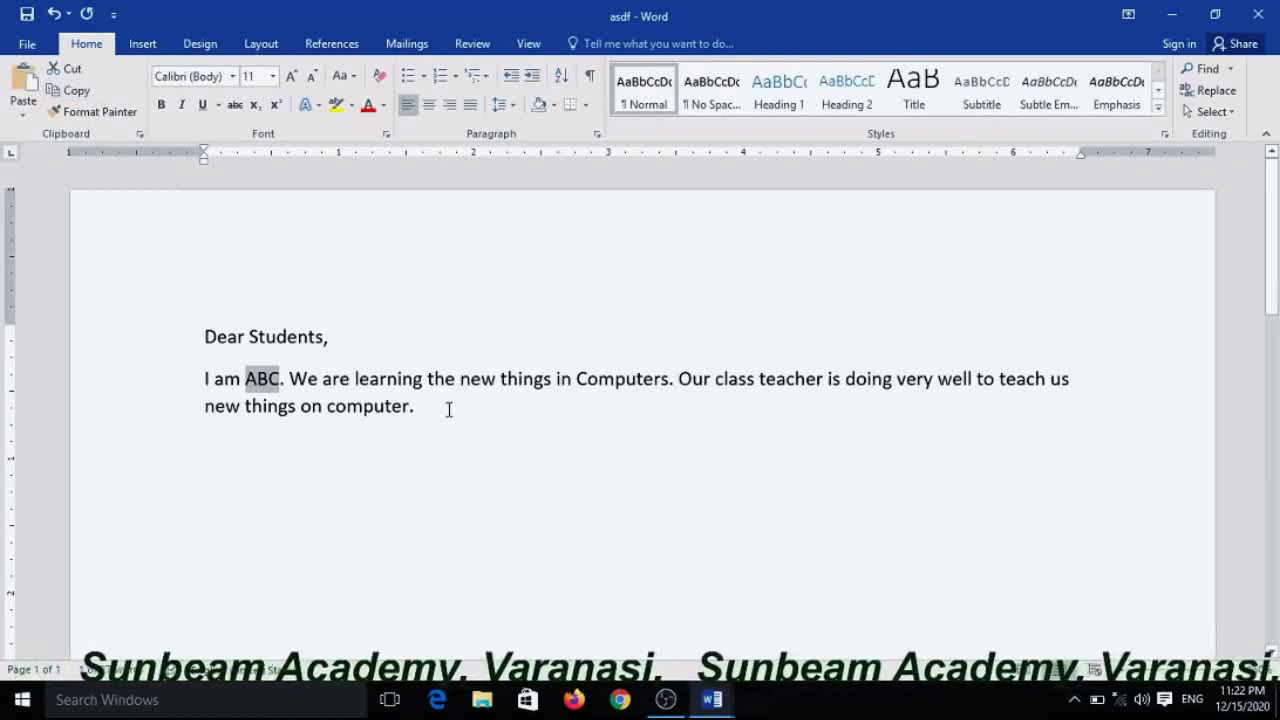
click(449, 409)
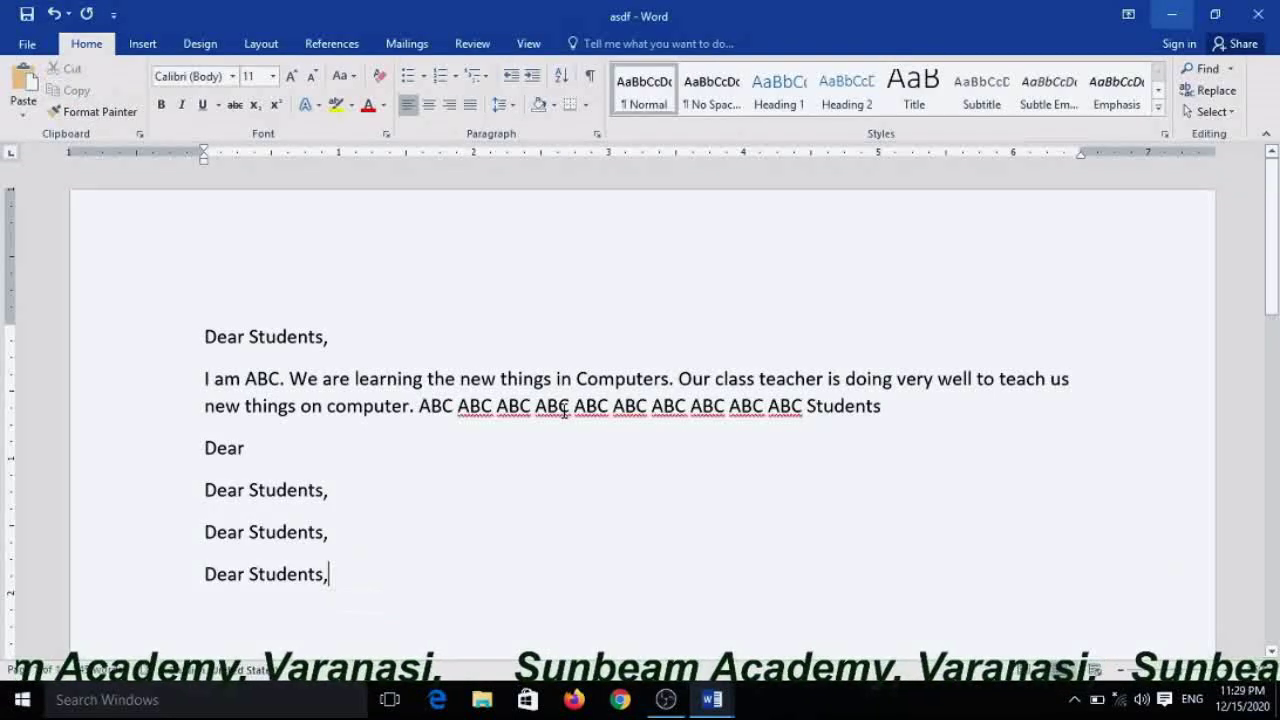
- Undo the pasted "Dear Students," lines, the word "Students" and the repeated "ABC" entries
key(ctrl+z)
key(ctrl+z)
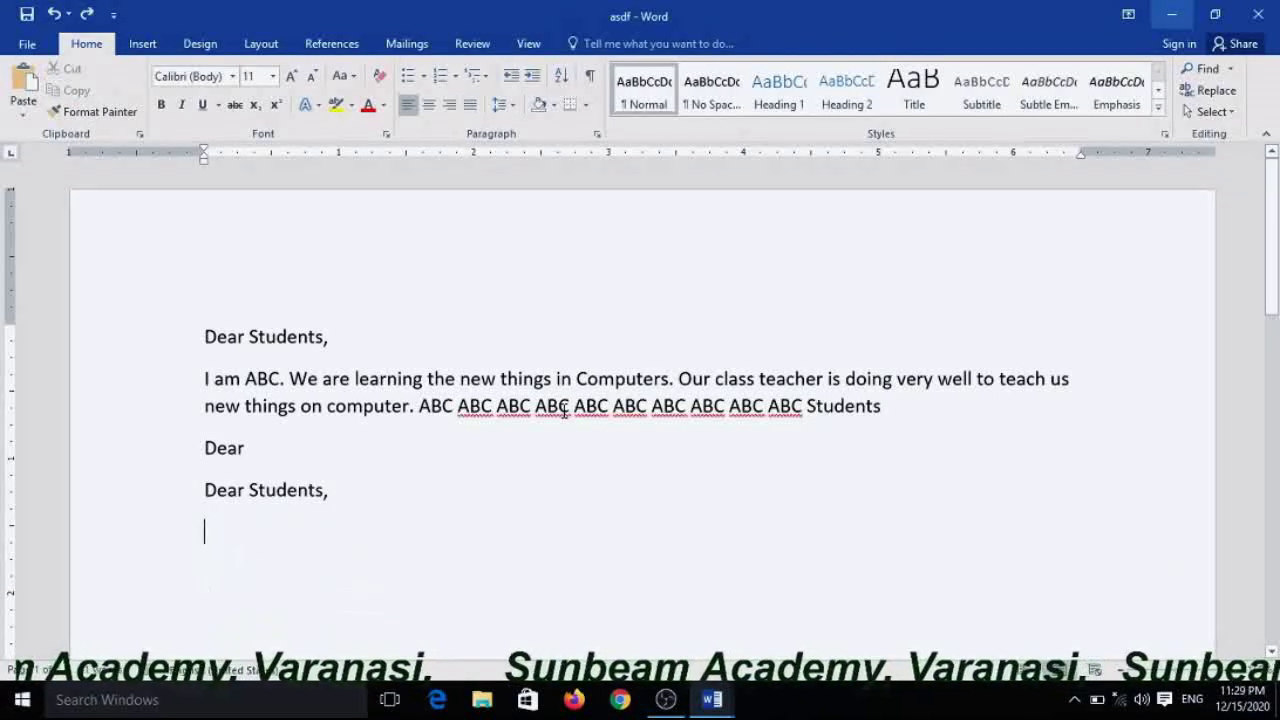
key(ctrl+z)
key(ctrl+z)
key(ctrl+z)
key(ctrl+z)
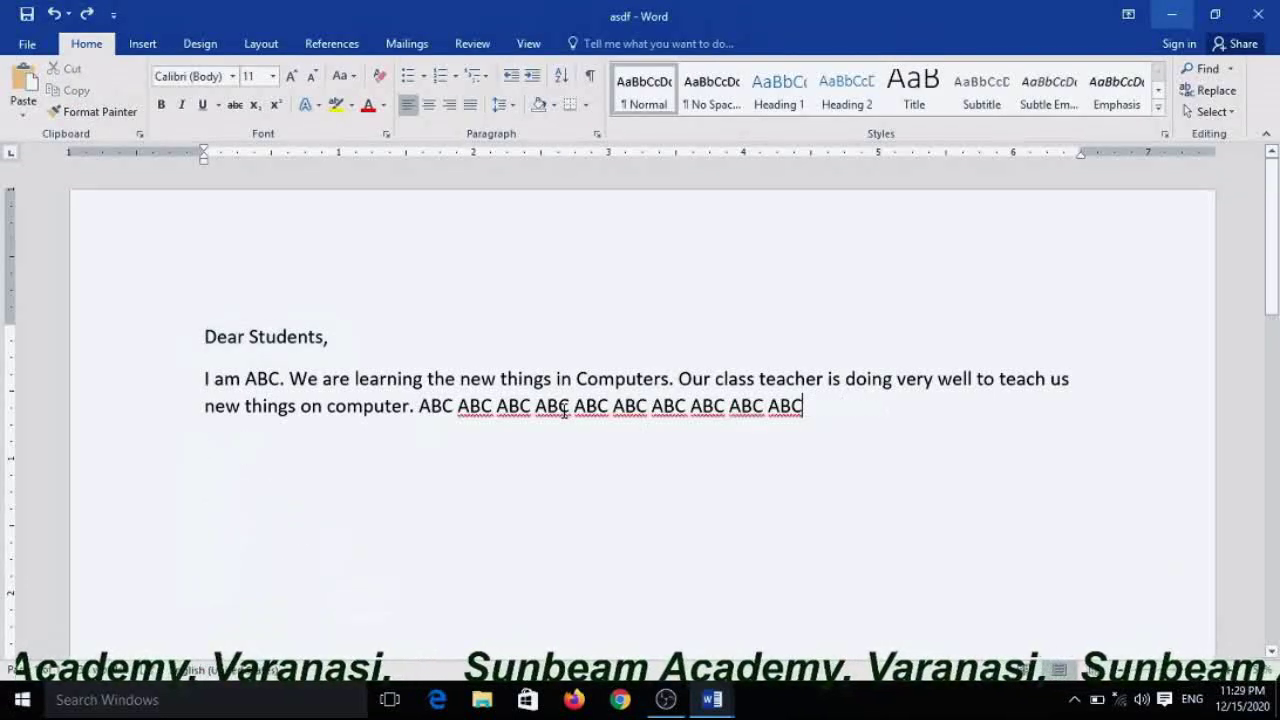
key(ctrl+z)
key(ctrl+z)
key(ctrl+z)
key(ctrl+z)
key(ctrl+z)
key(ctrl+z)
key(ctrl+z)
key(ctrl+z)
key(ctrl+z)
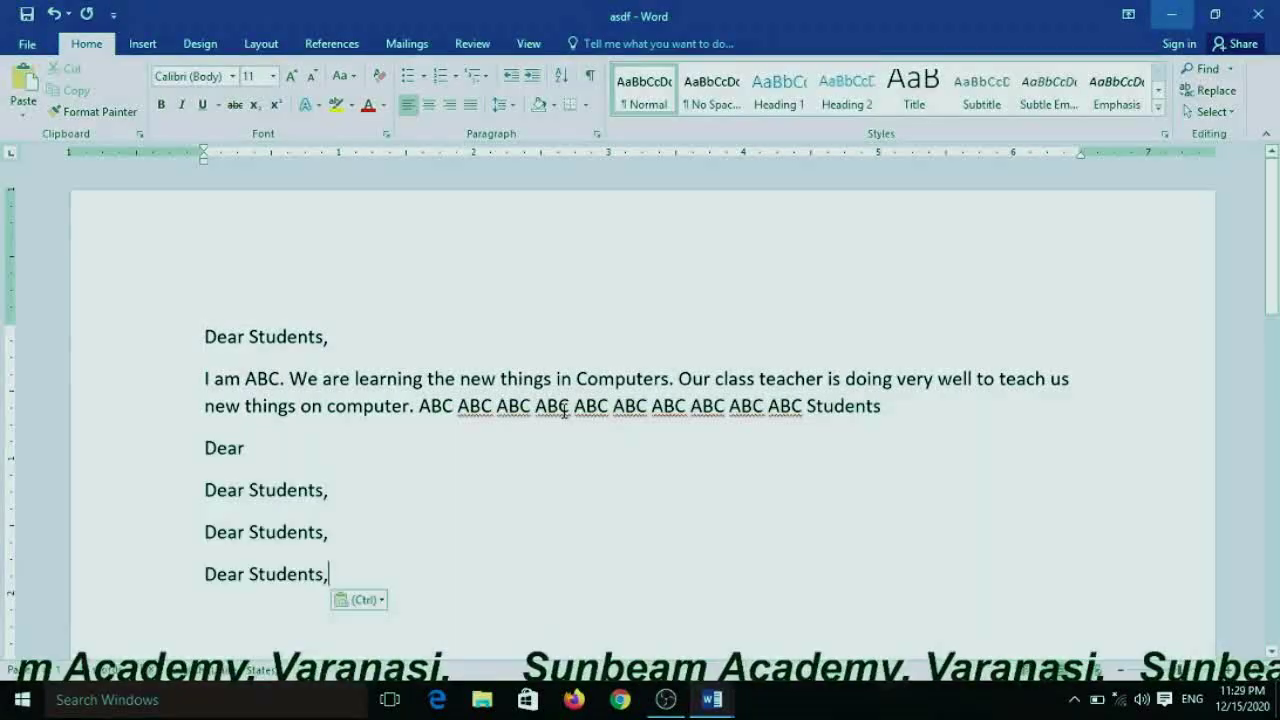
- Undo the pasted "Dear Students," lines and the "Dear" line below the paragraph
key(ctrl+z)
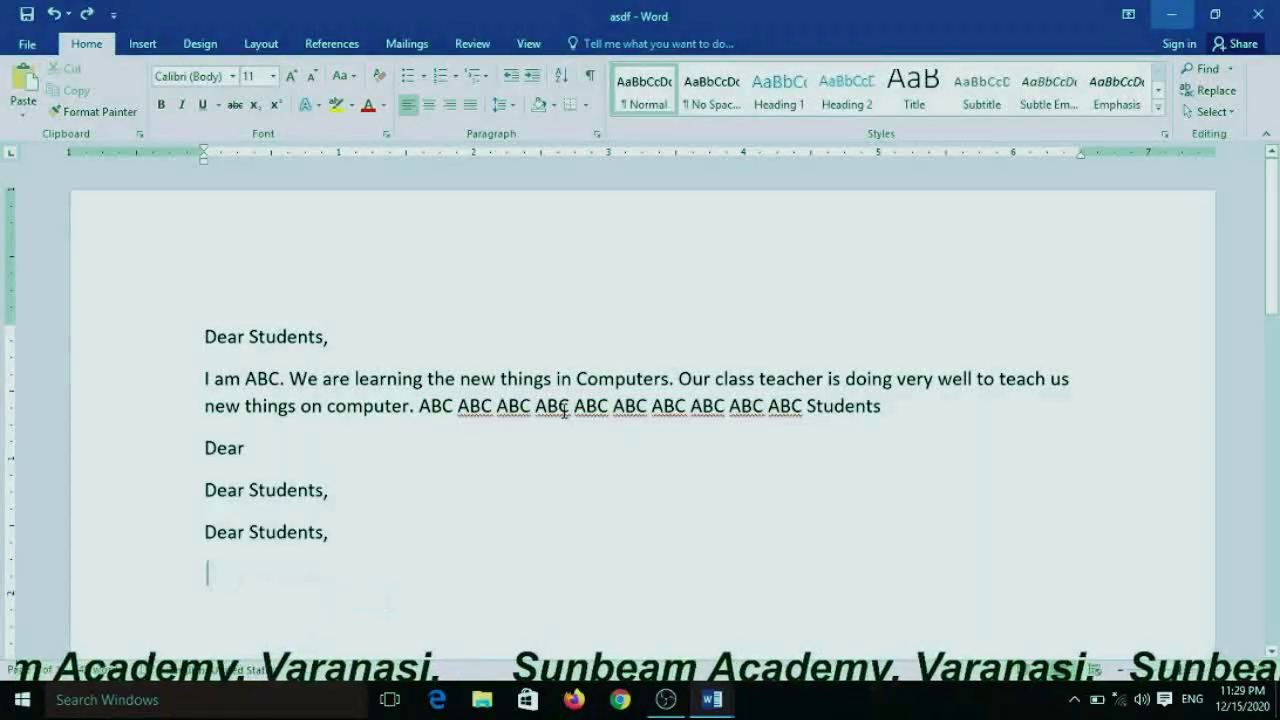
key(ctrl+z)
key(ctrl+z)
key(ctrl+z)
key(ctrl+z)
key(ctrl+z)
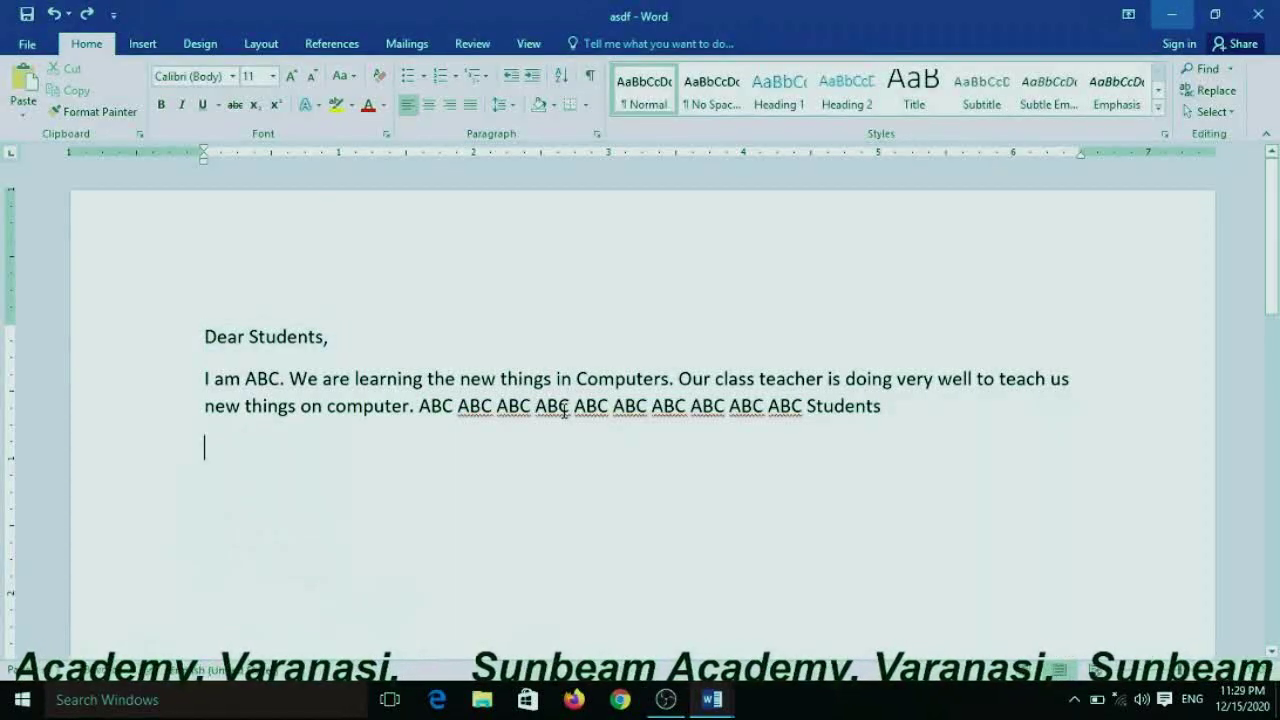
- Undo the added "Students" and the repeated "ABC" entries until a single "ABC" remains after the paragraph
key(ctrl+z)
key(ctrl+z)
key(ctrl+z)
key(ctrl+z)
key(ctrl+z)
key(ctrl+z)
key(ctrl+z)
key(ctrl+z)
key(ctrl+z)
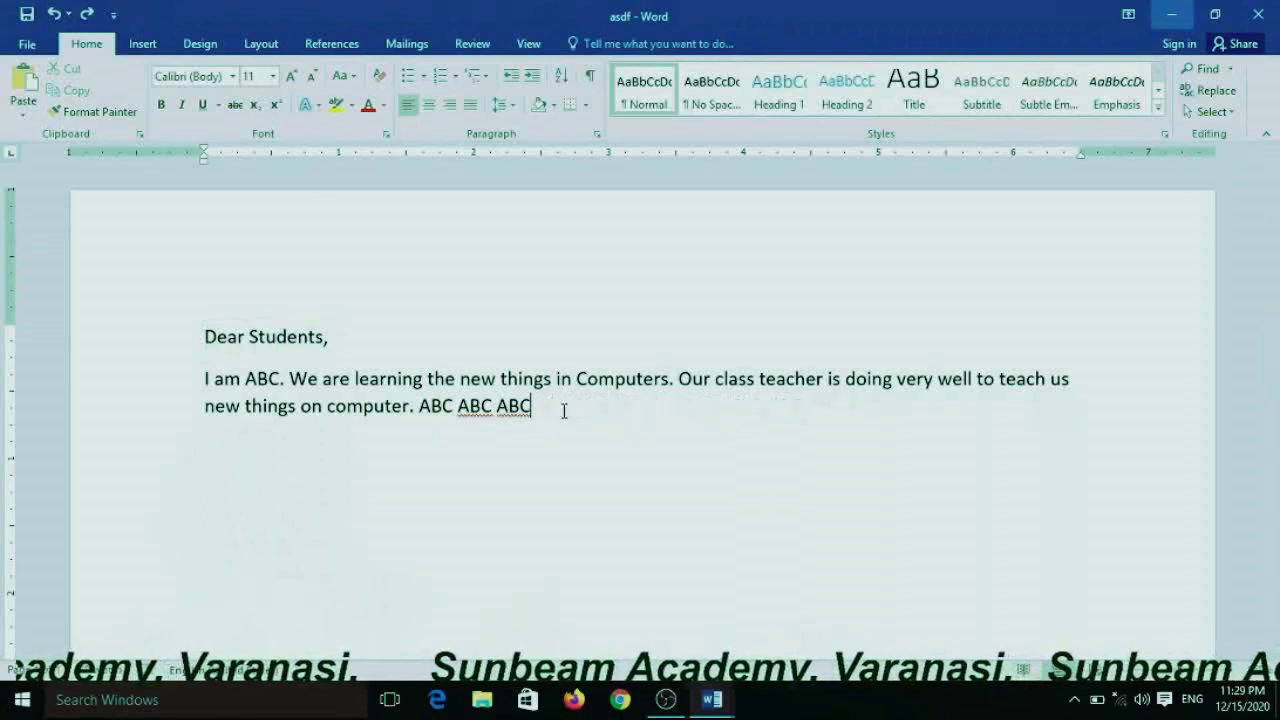
key(ctrl+z)
key(ctrl+z)
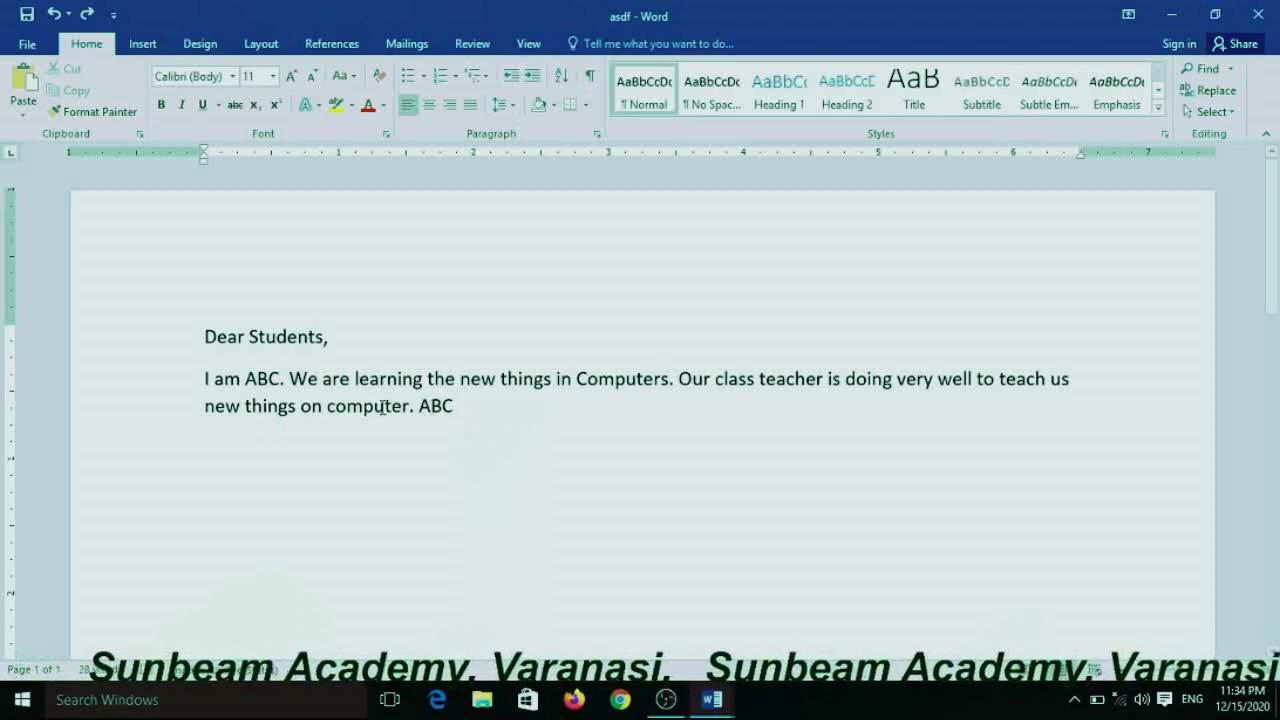
- Select and copy "Students," from the greeting line
drag(339, 342, 258, 345)
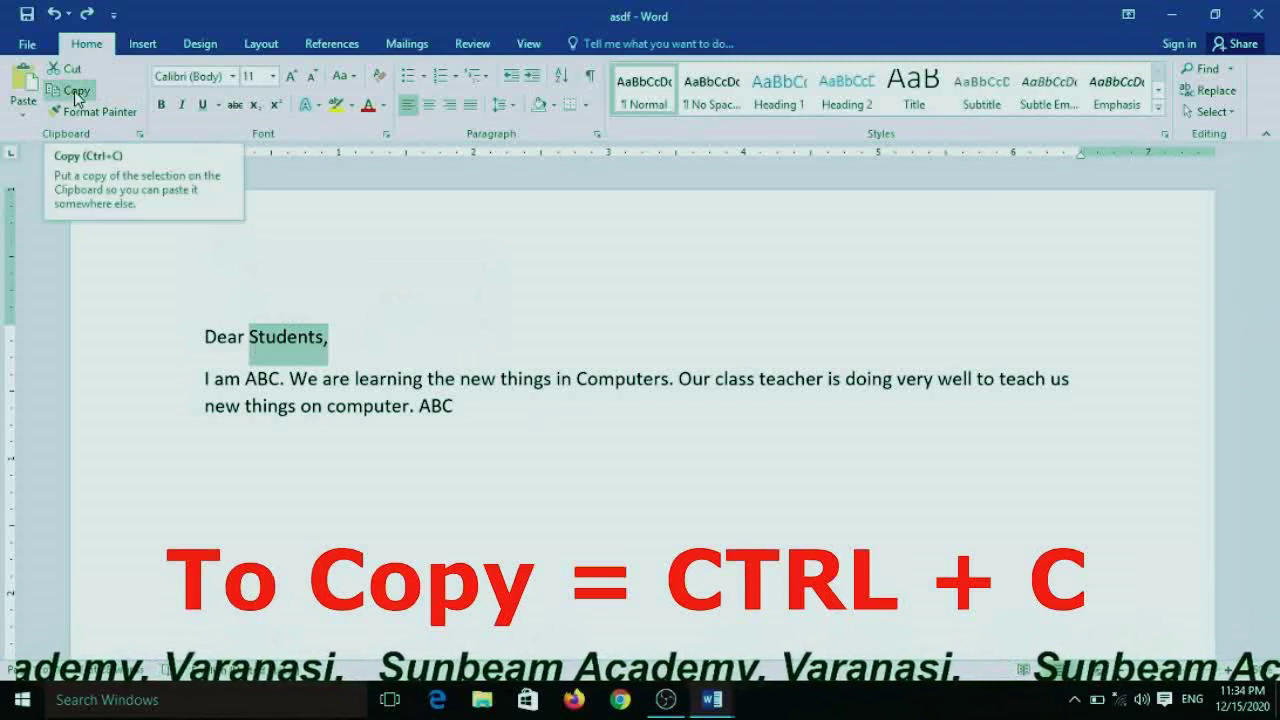
click(75, 94)
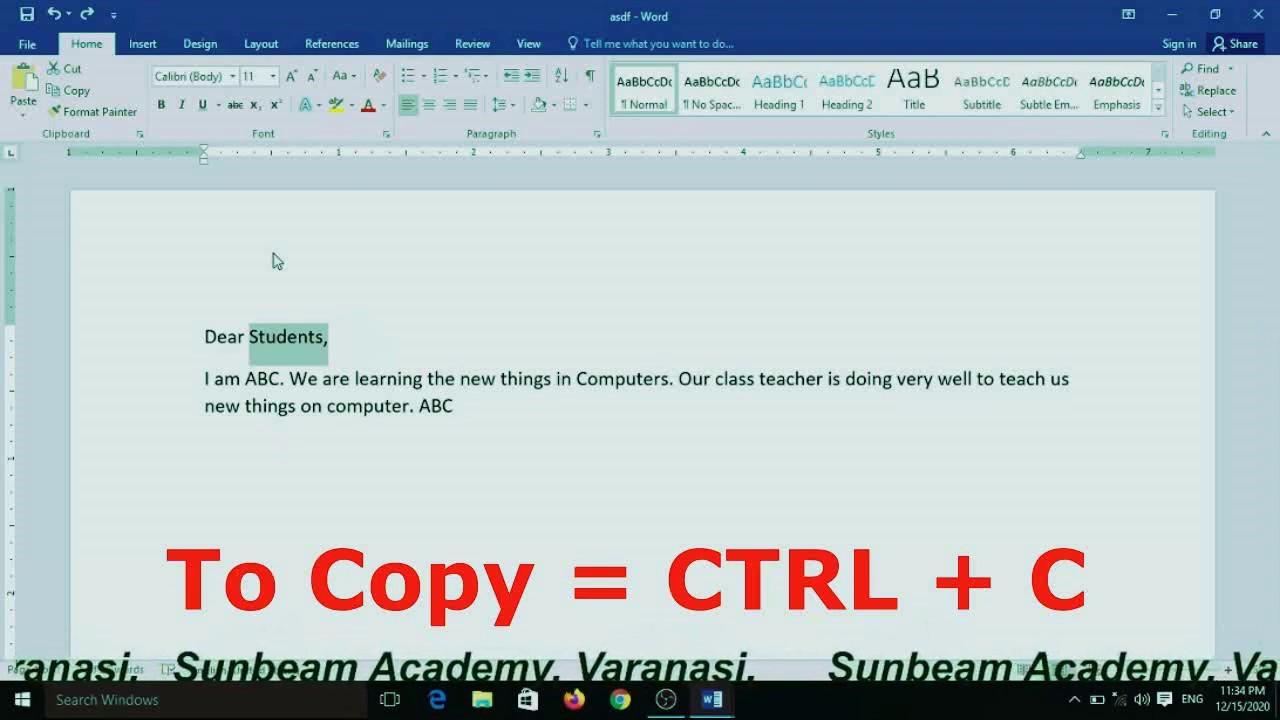
click(310, 338)
drag(340, 336, 263, 337)
right_click(263, 337)
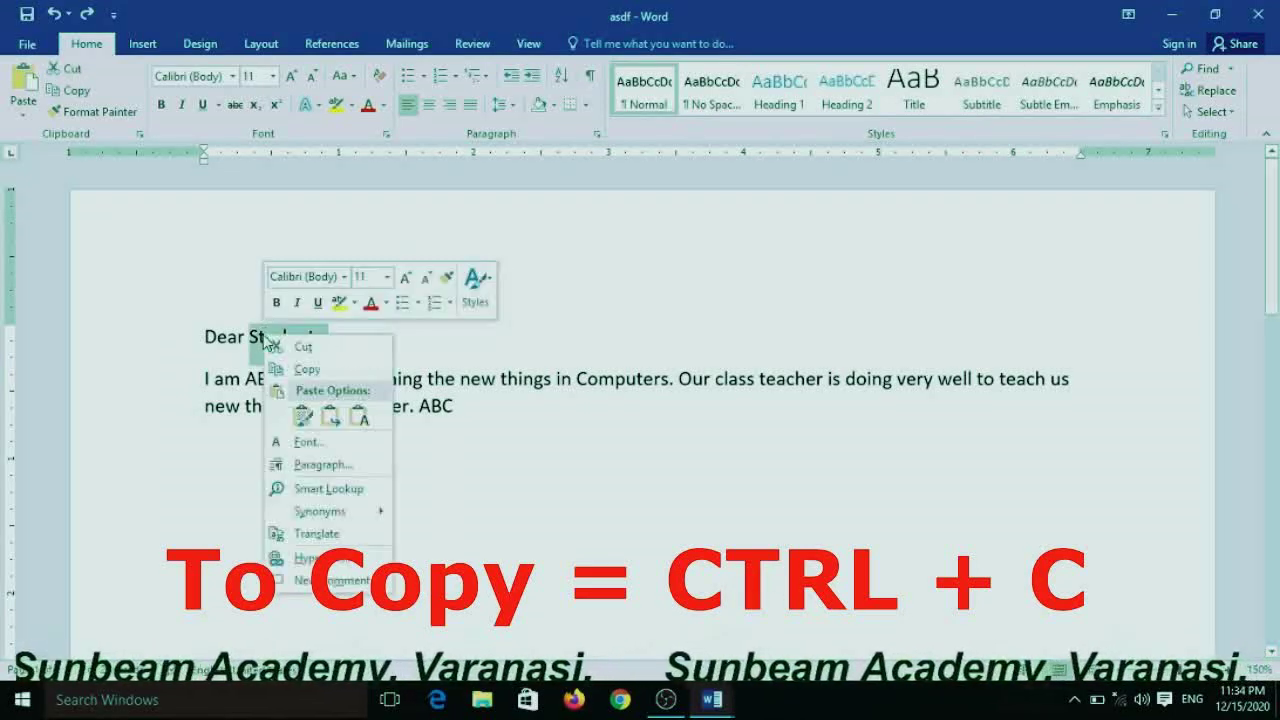
click(306, 372)
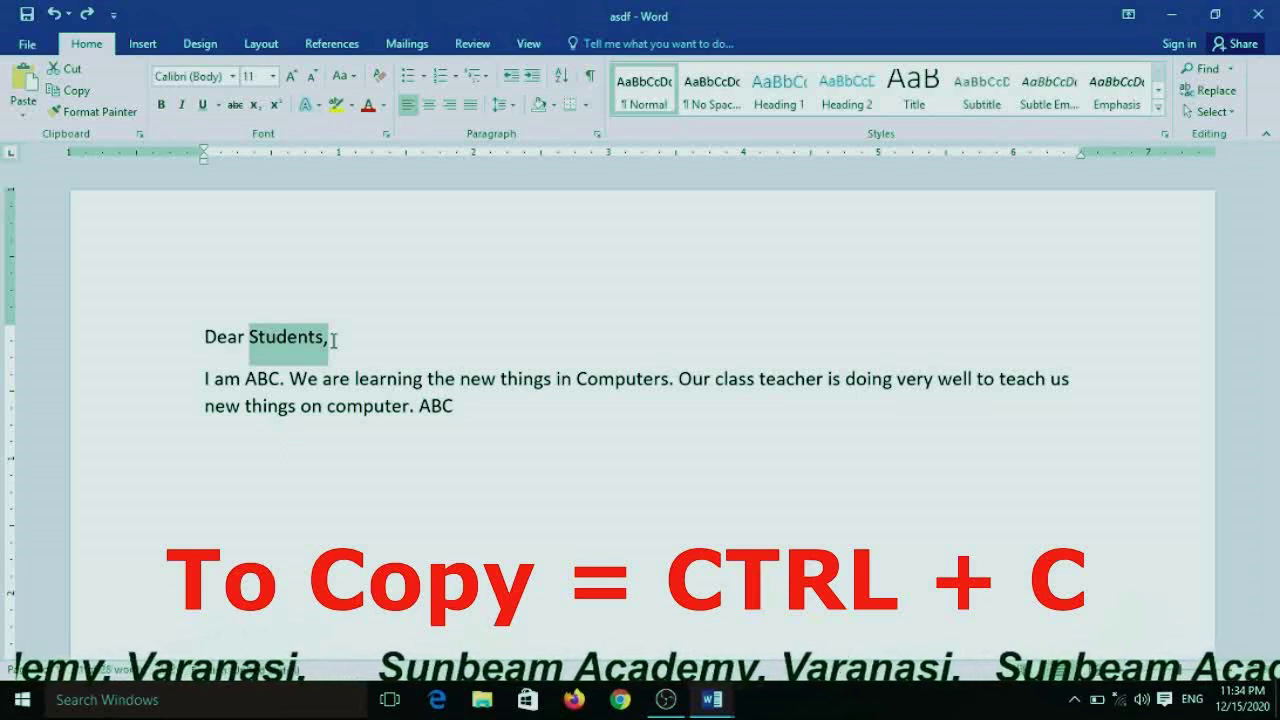
- Start a new line below the paragraph and paste "Students," there, keeping text only
click(469, 404)
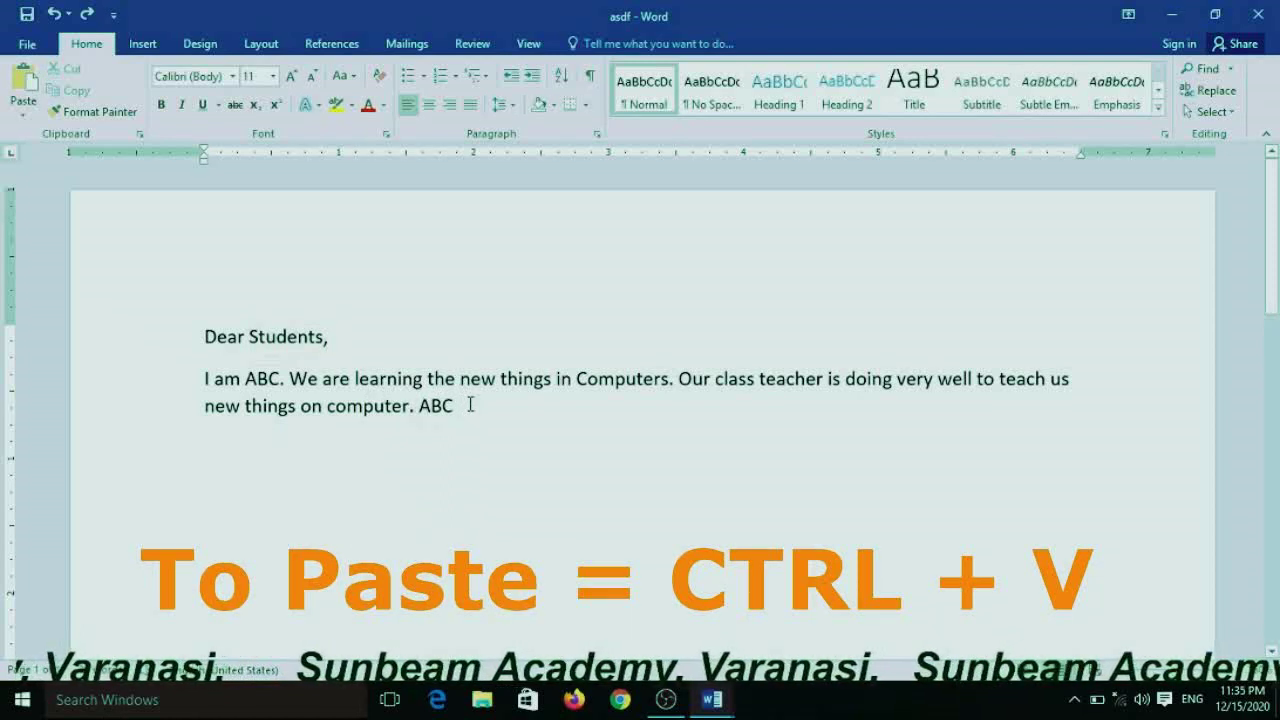
key(Return)
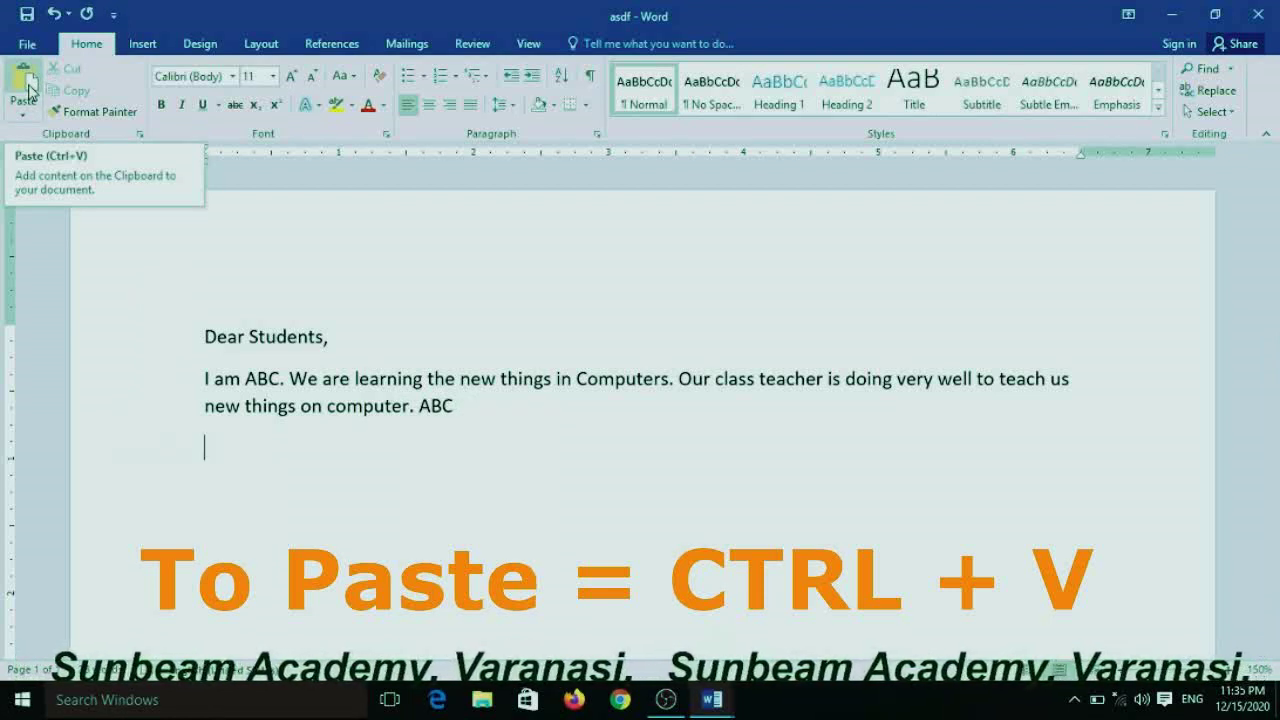
right_click(210, 450)
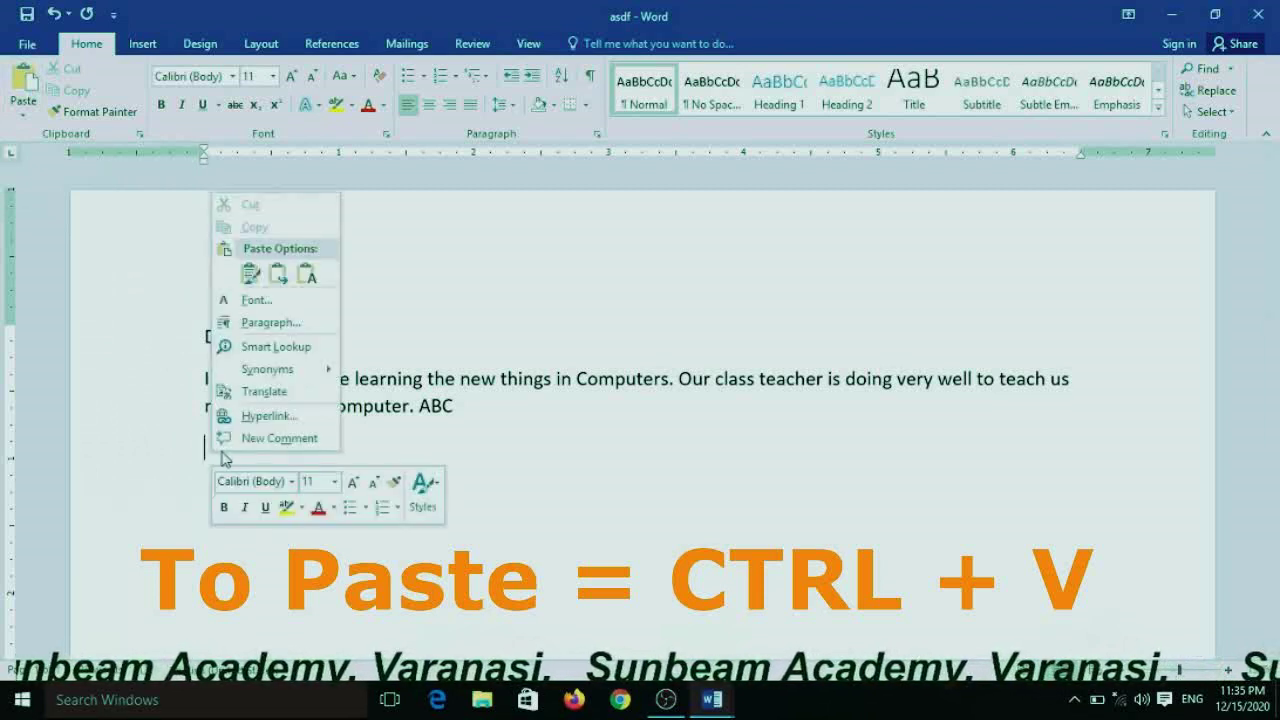
click(306, 275)
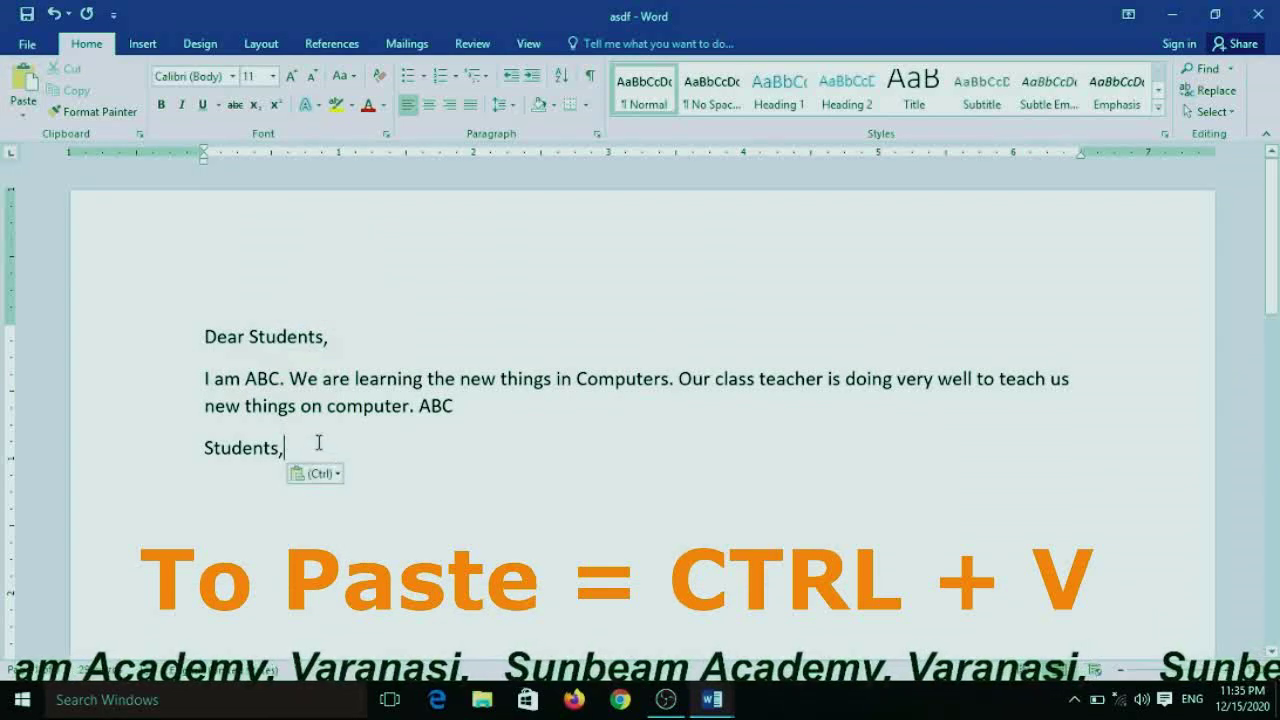
- Paste "Students," again on the next line and add an empty line below it
key(Return)
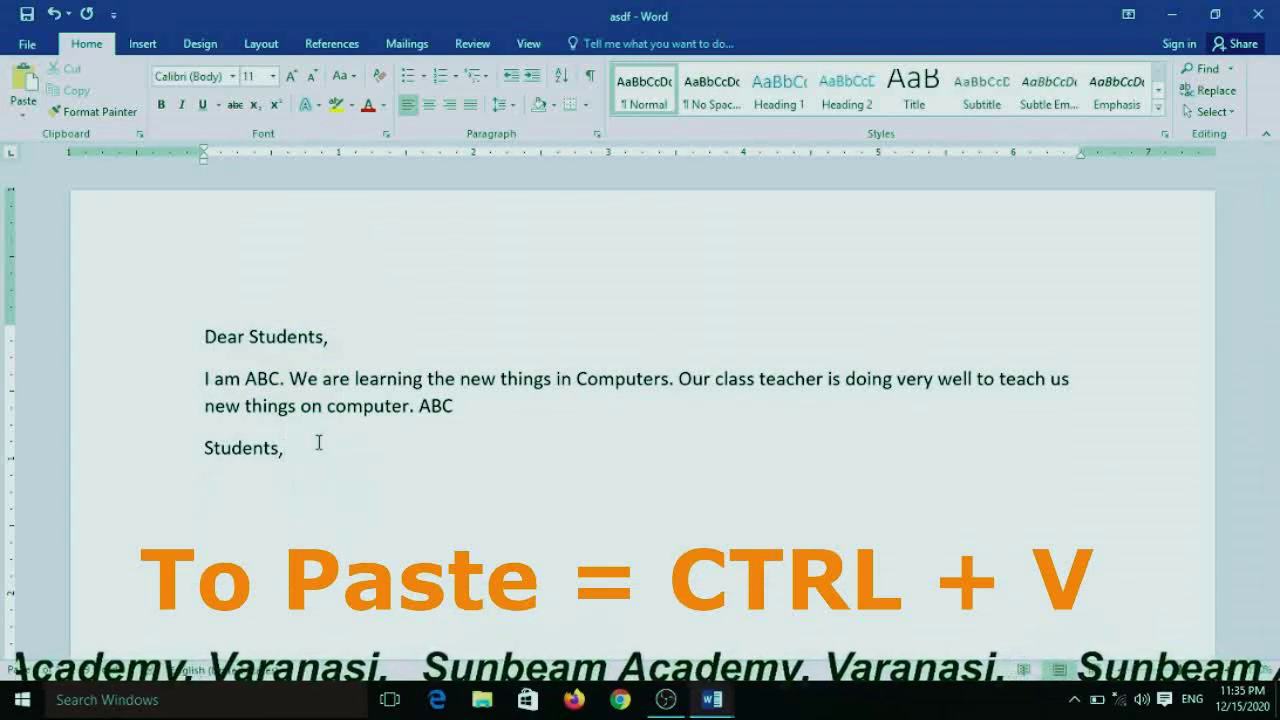
key(ctrl+v)
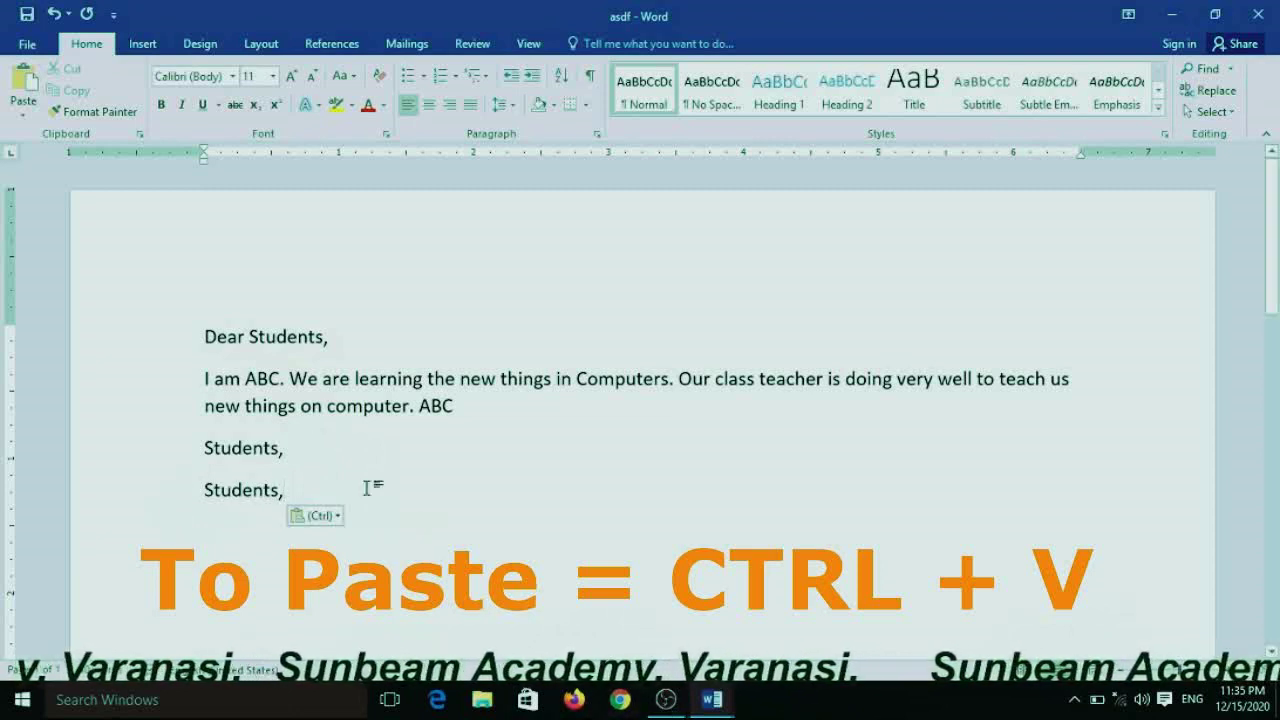
key(Return)
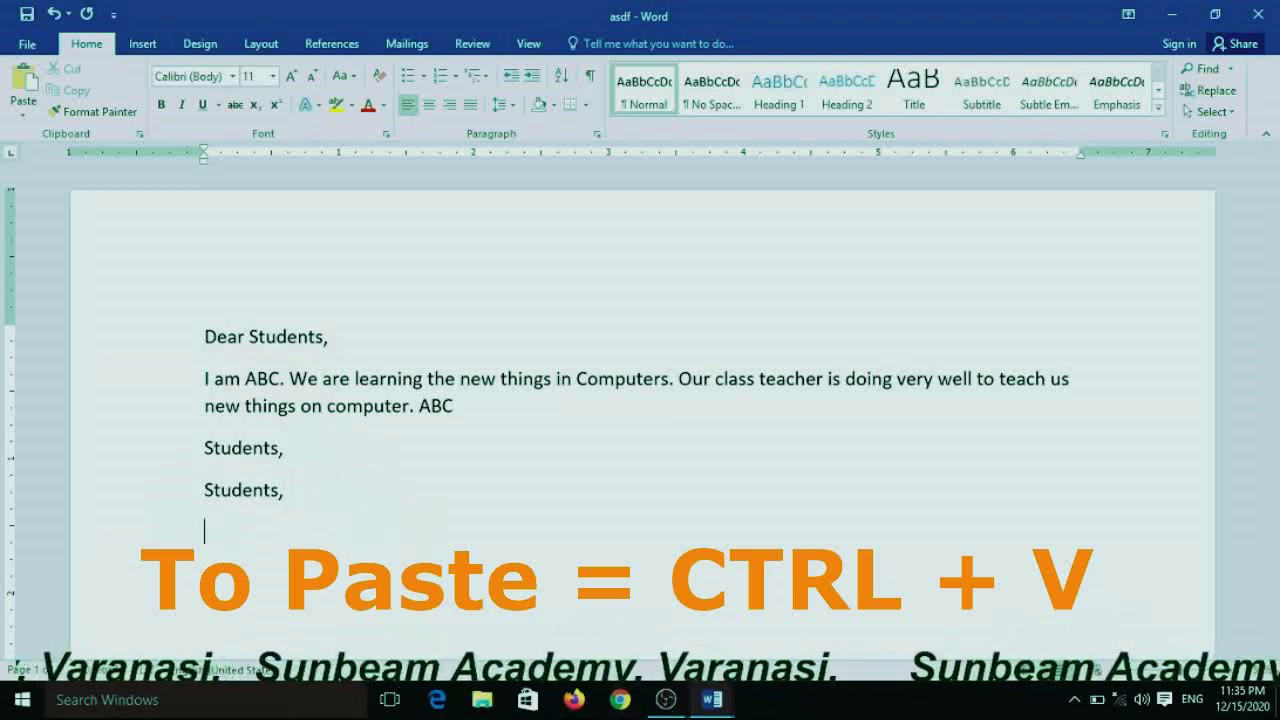
- Paste "Students," once more on the empty line below the other two pasted entries
click(14, 76)
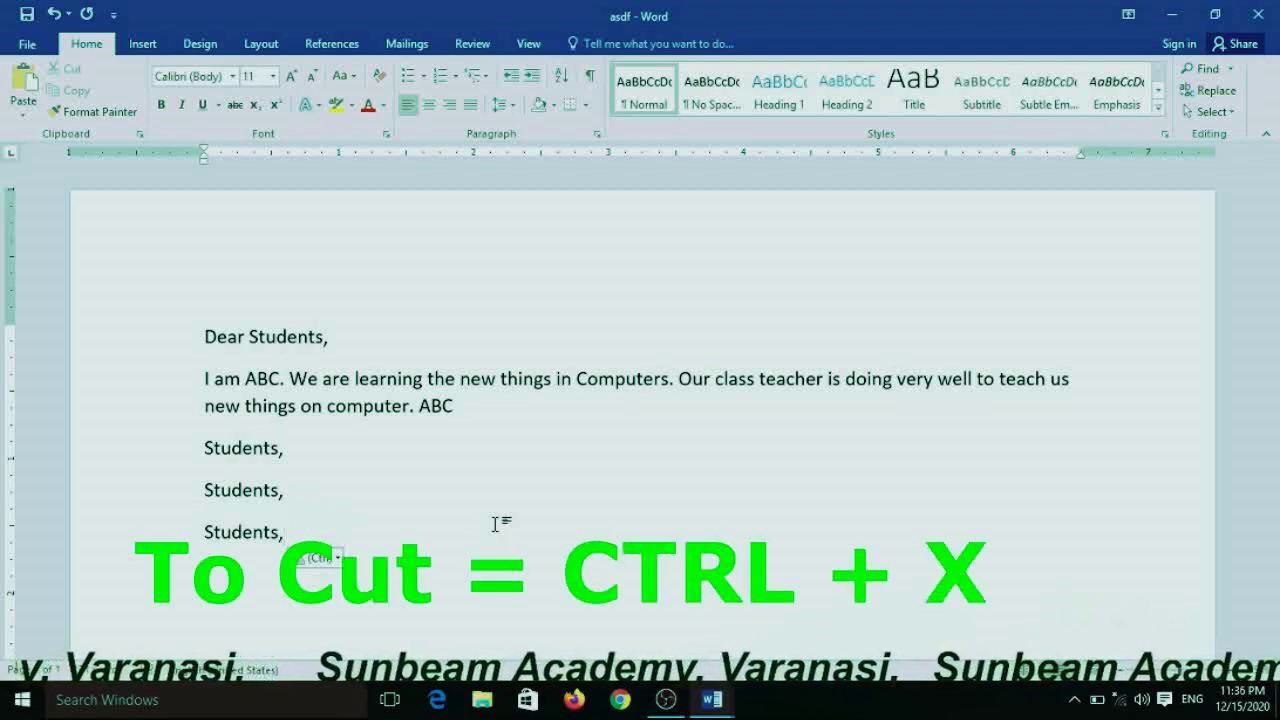
- Cut "We are learning the new things in Computers" from the paragraph and undo the cut
scroll(500, 530, down, 5)
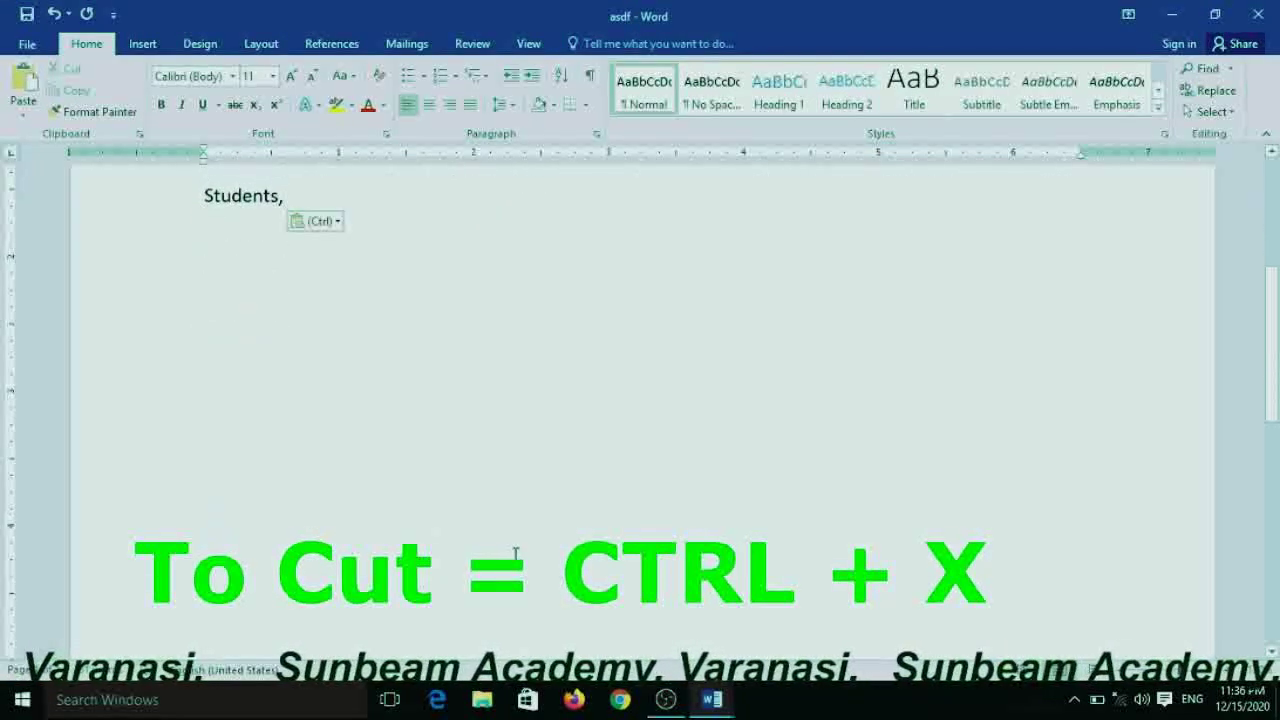
scroll(515, 553, up, 3)
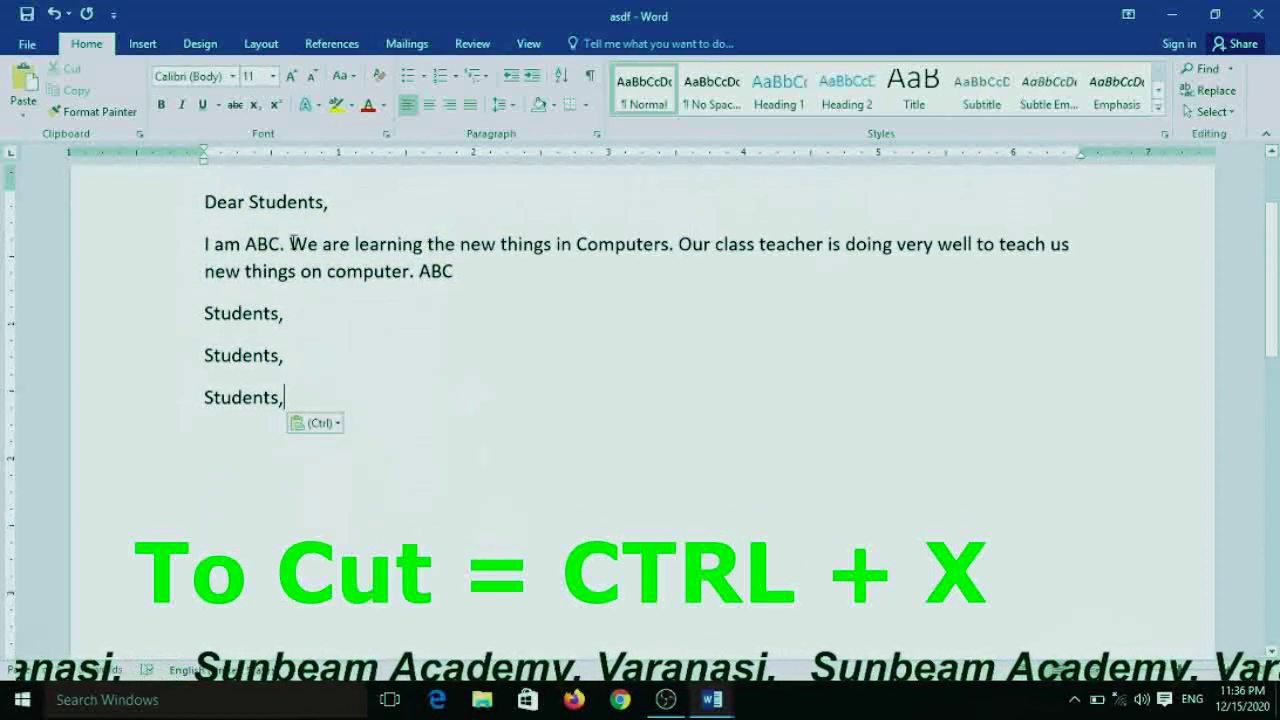
drag(291, 244, 620, 258)
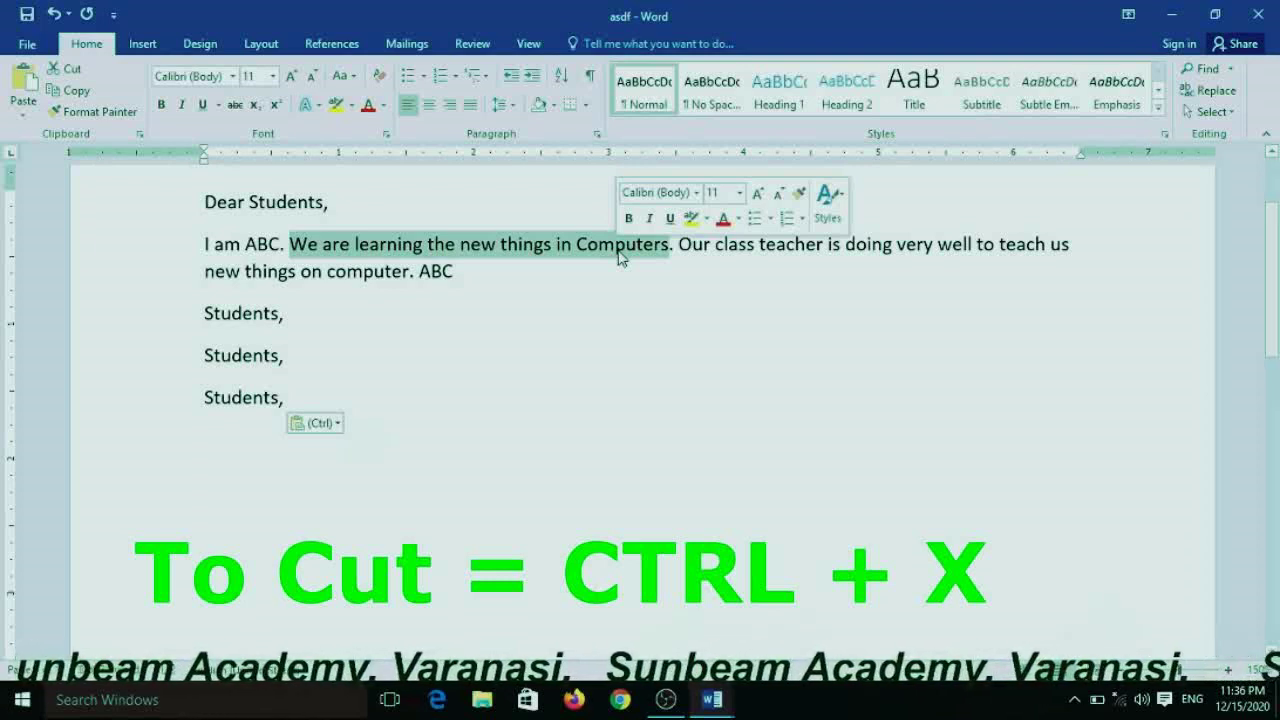
click(293, 397)
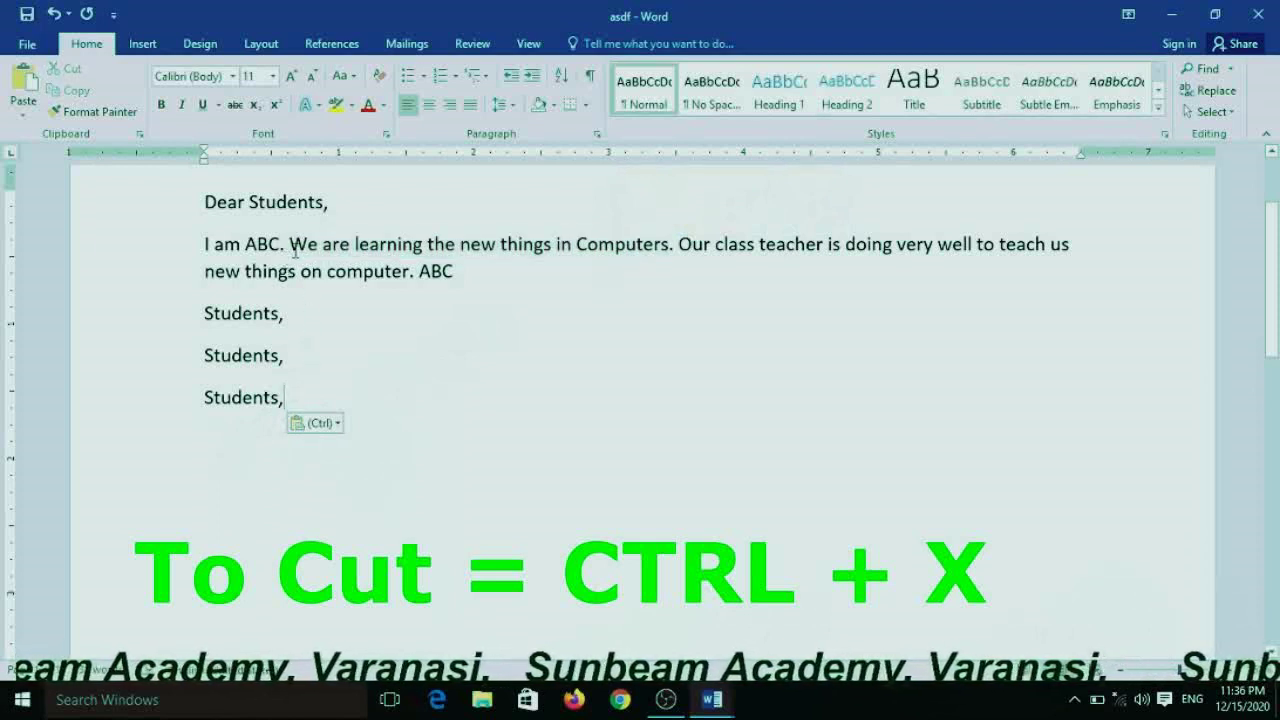
drag(290, 244, 609, 236)
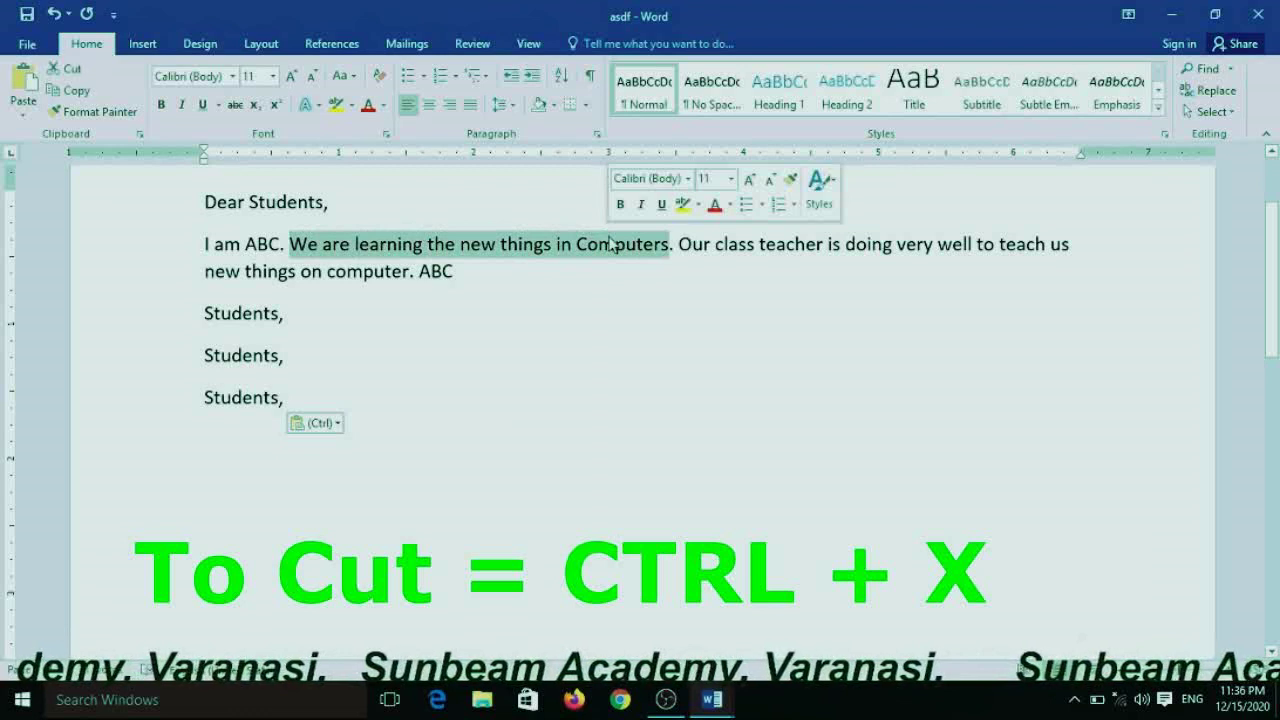
click(70, 72)
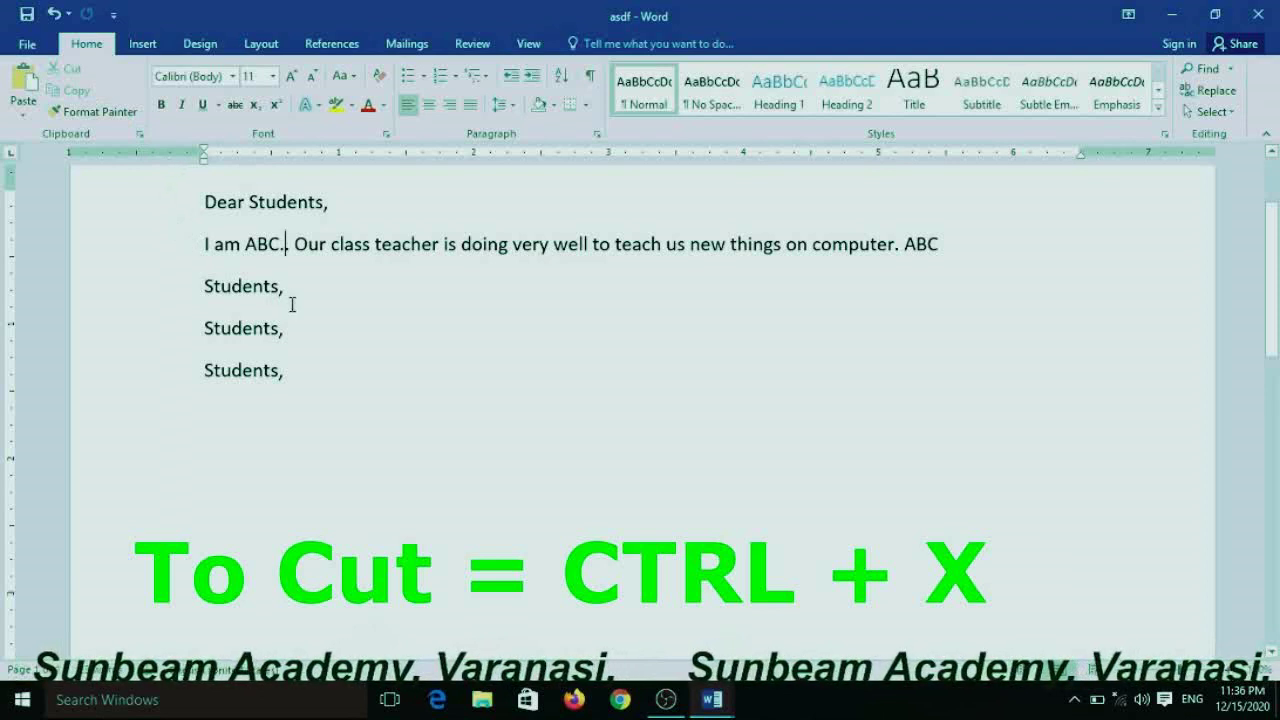
key(ctrl+z)
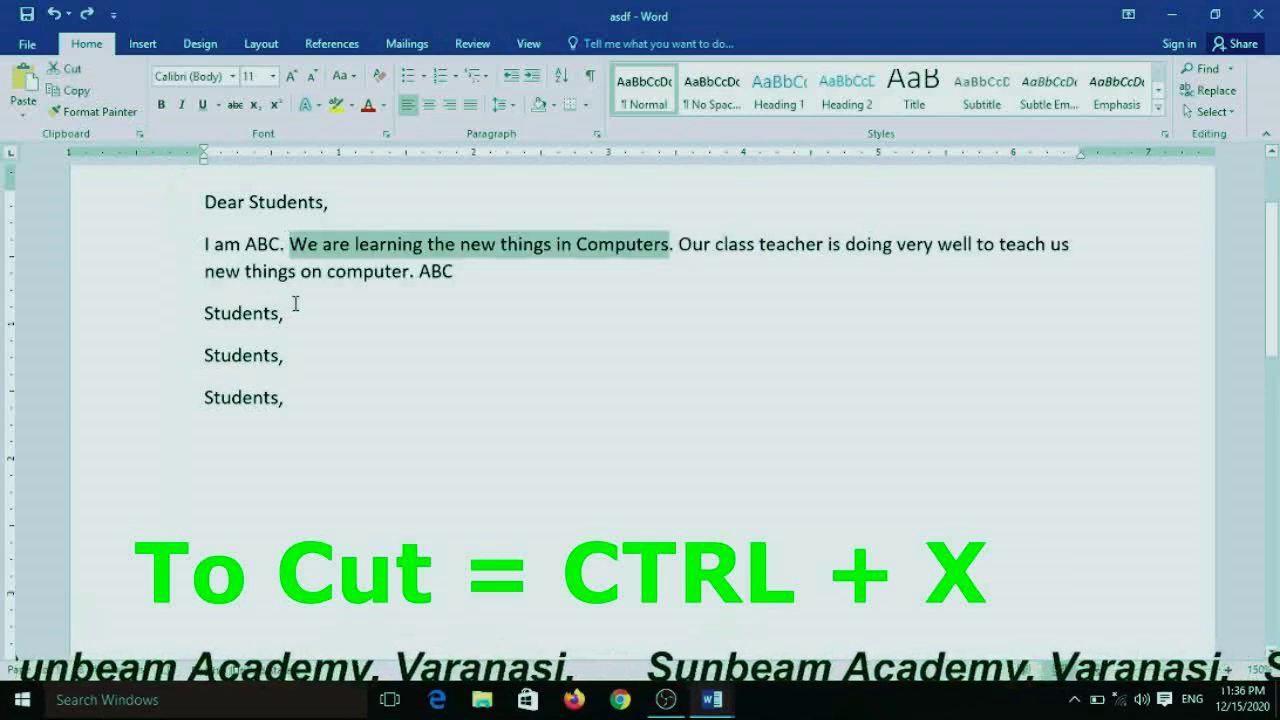
- Move "We are learning the new things in Computers" from the paragraph to after the last "Students," by cutting and pasting it
right_click(417, 249)
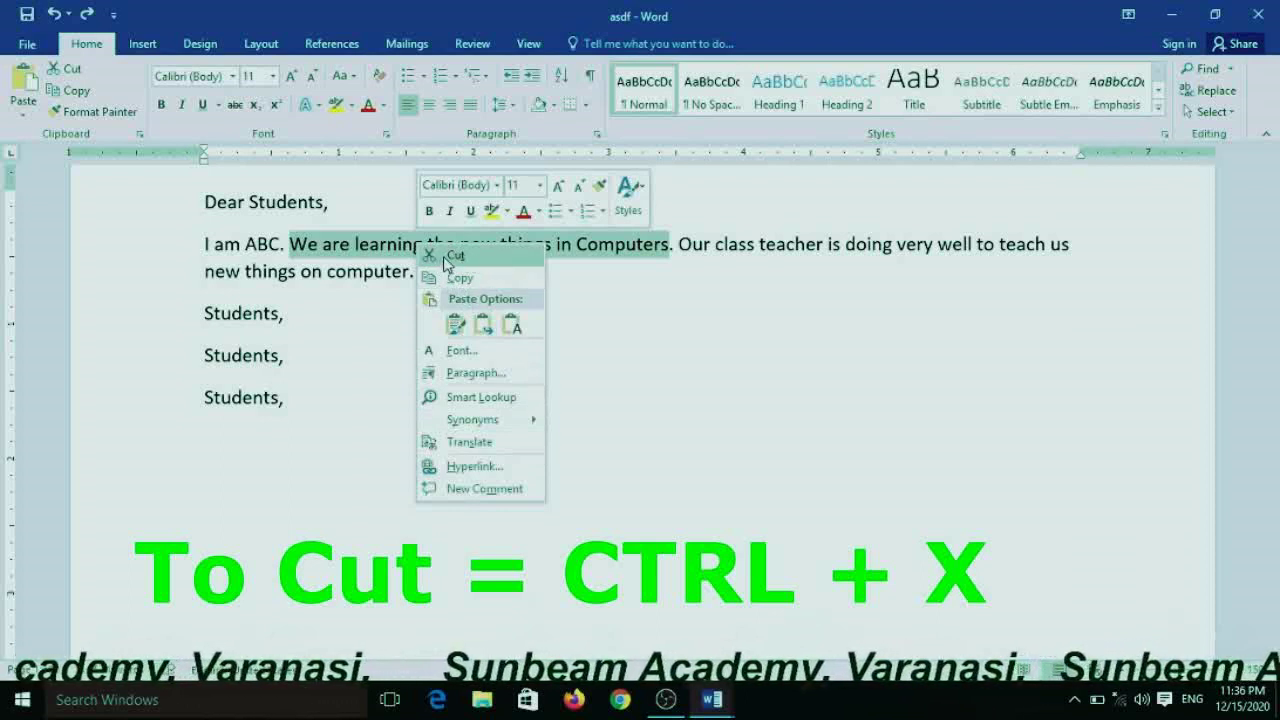
click(452, 257)
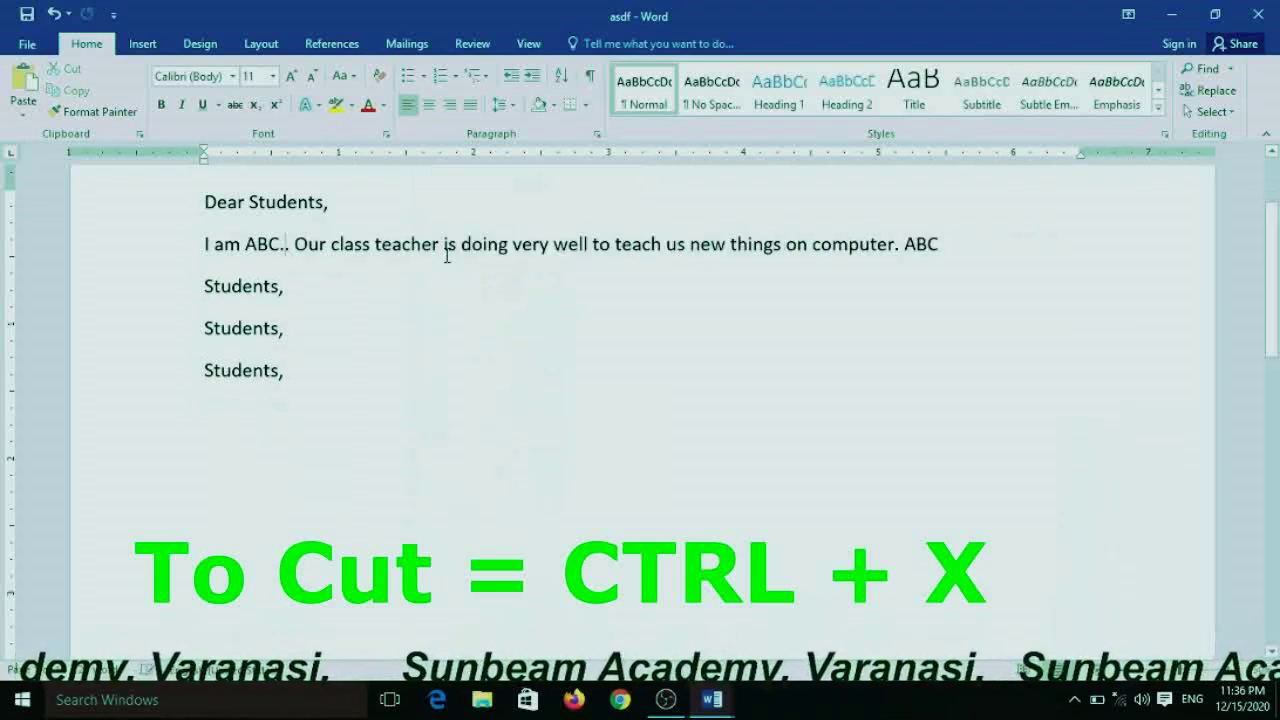
click(300, 375)
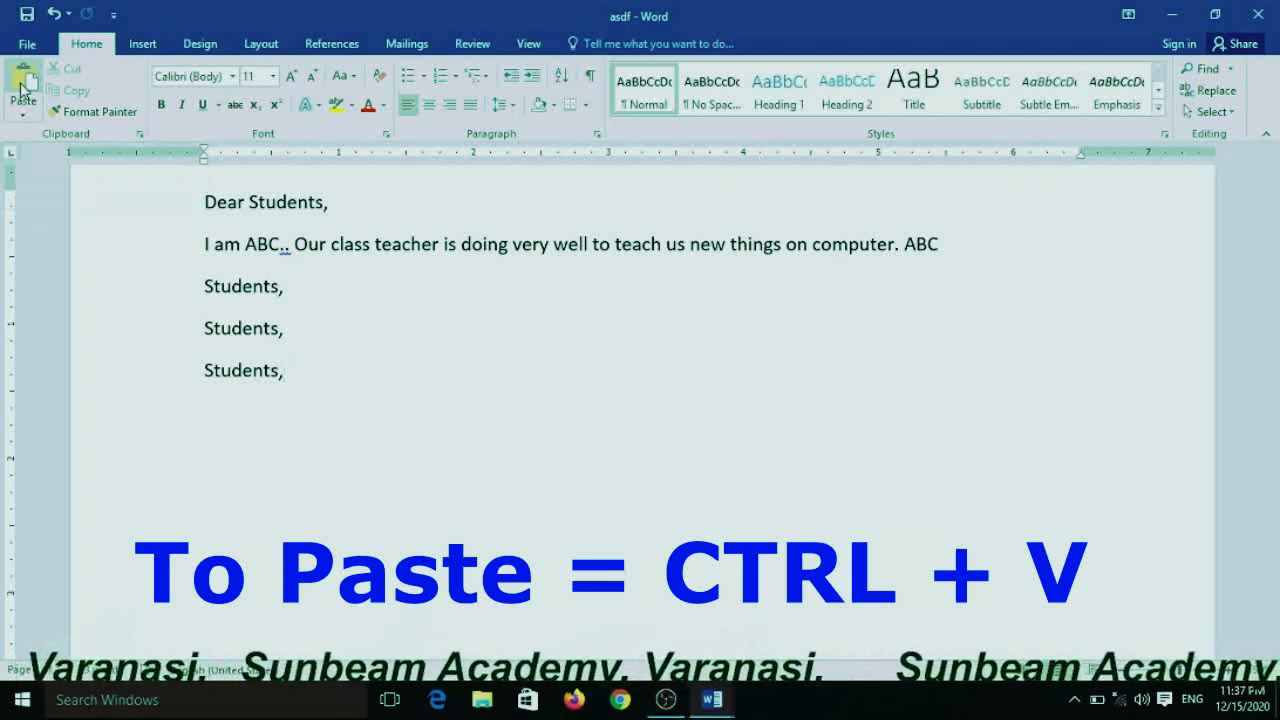
key(ctrl+v)
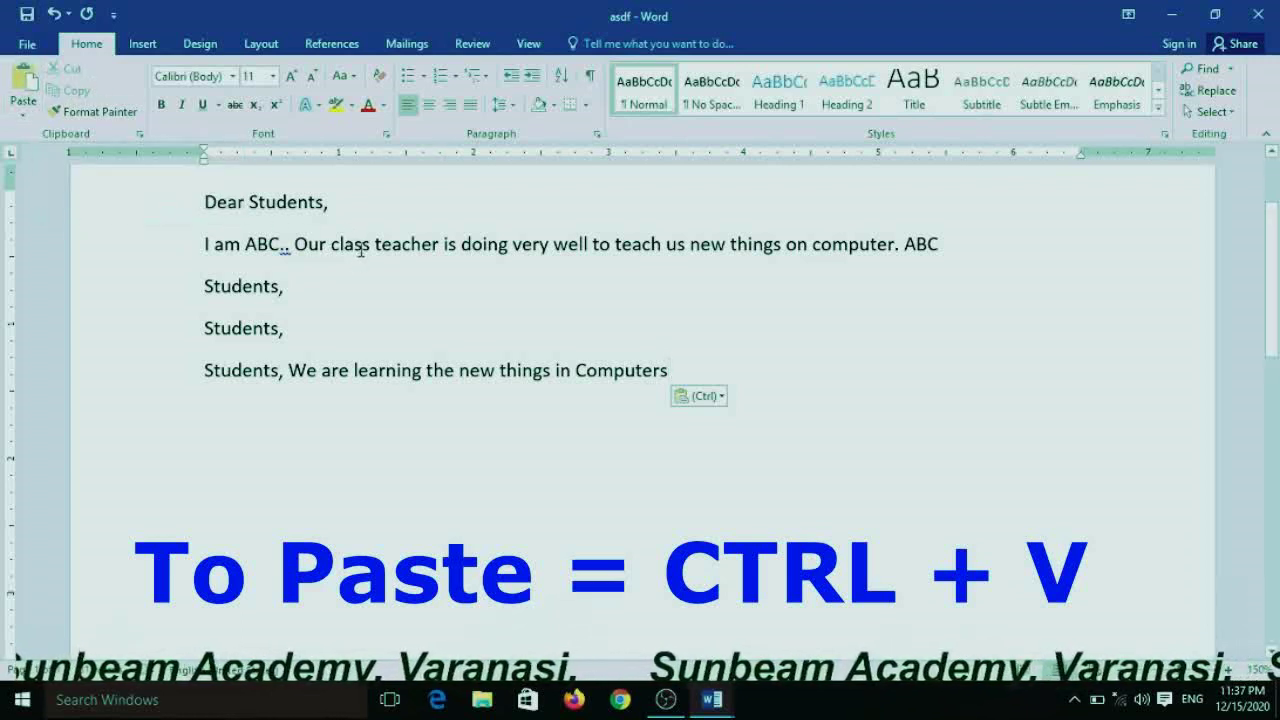
- Cut the word "class" from the paragraph and paste it after "Computers" on the last line, keeping text only
drag(369, 247, 331, 244)
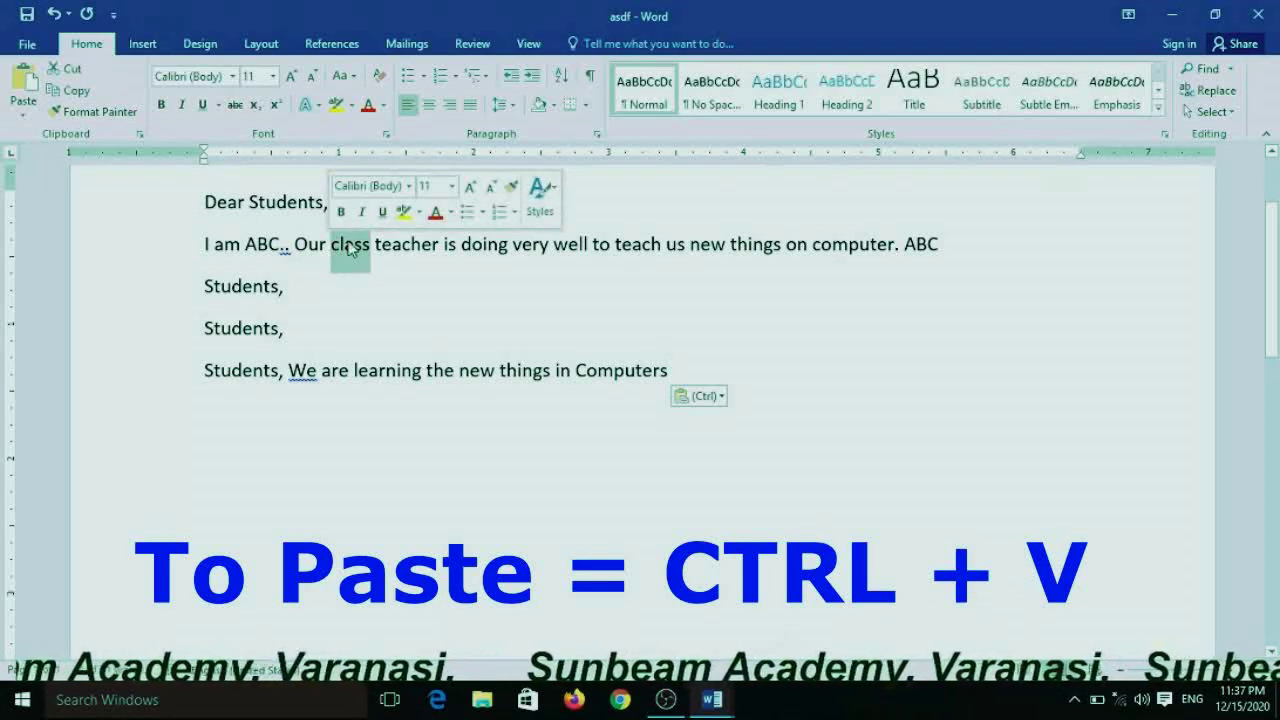
right_click(350, 249)
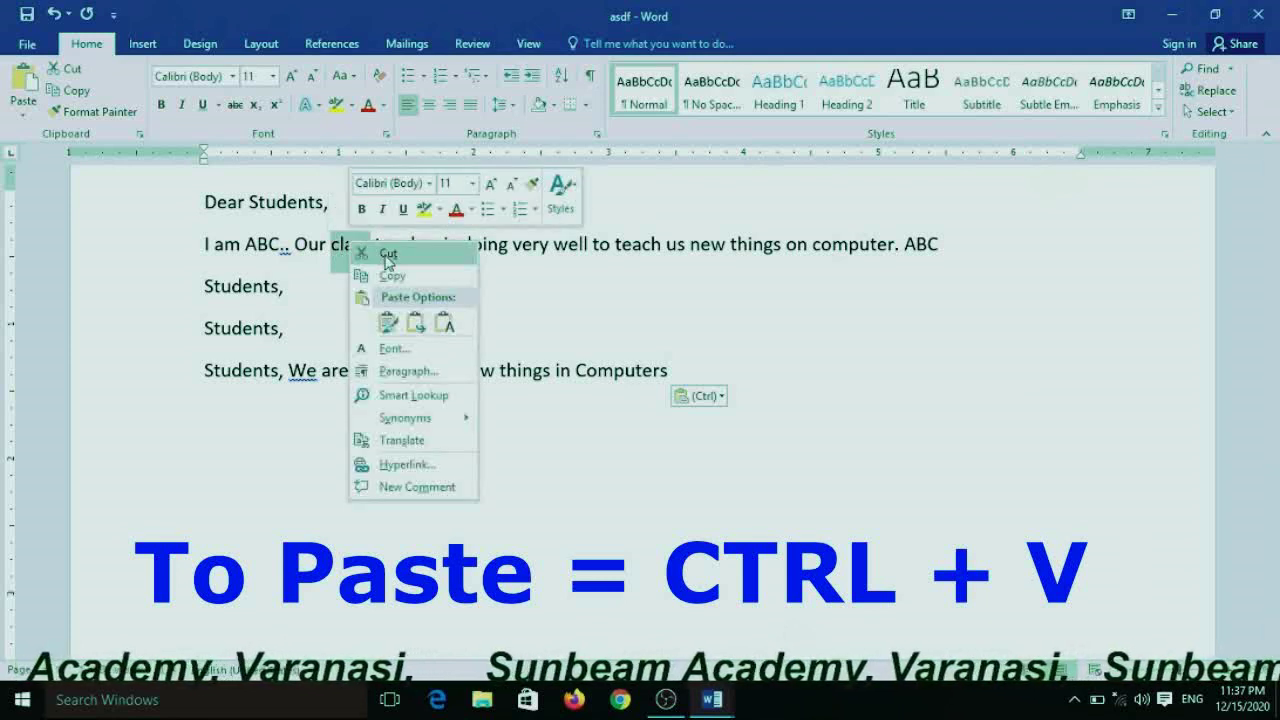
click(387, 255)
click(678, 372)
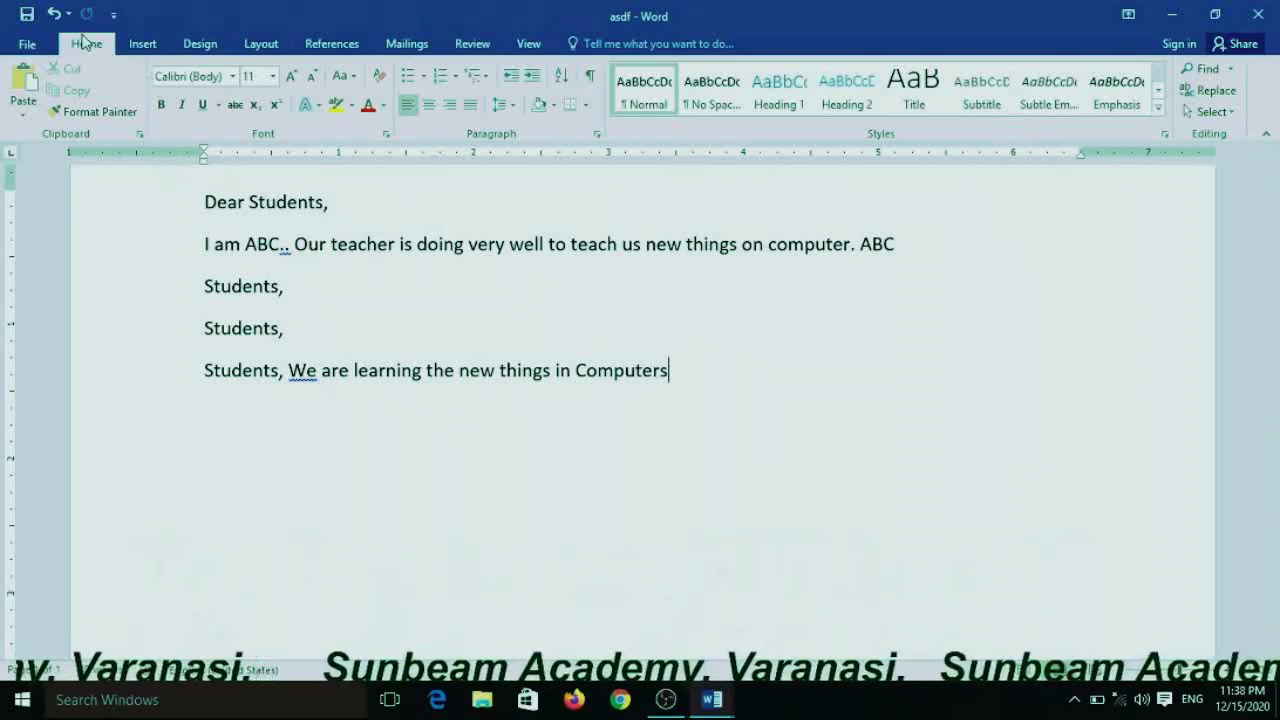
right_click(672, 372)
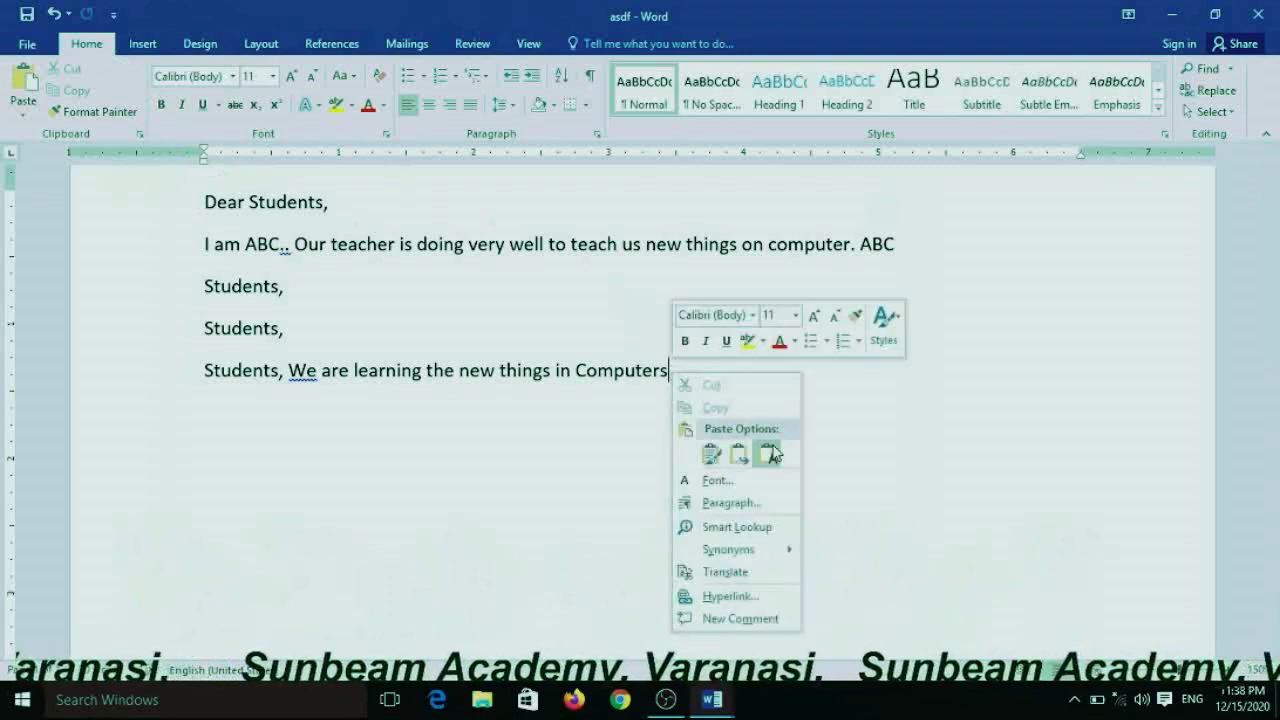
click(767, 455)
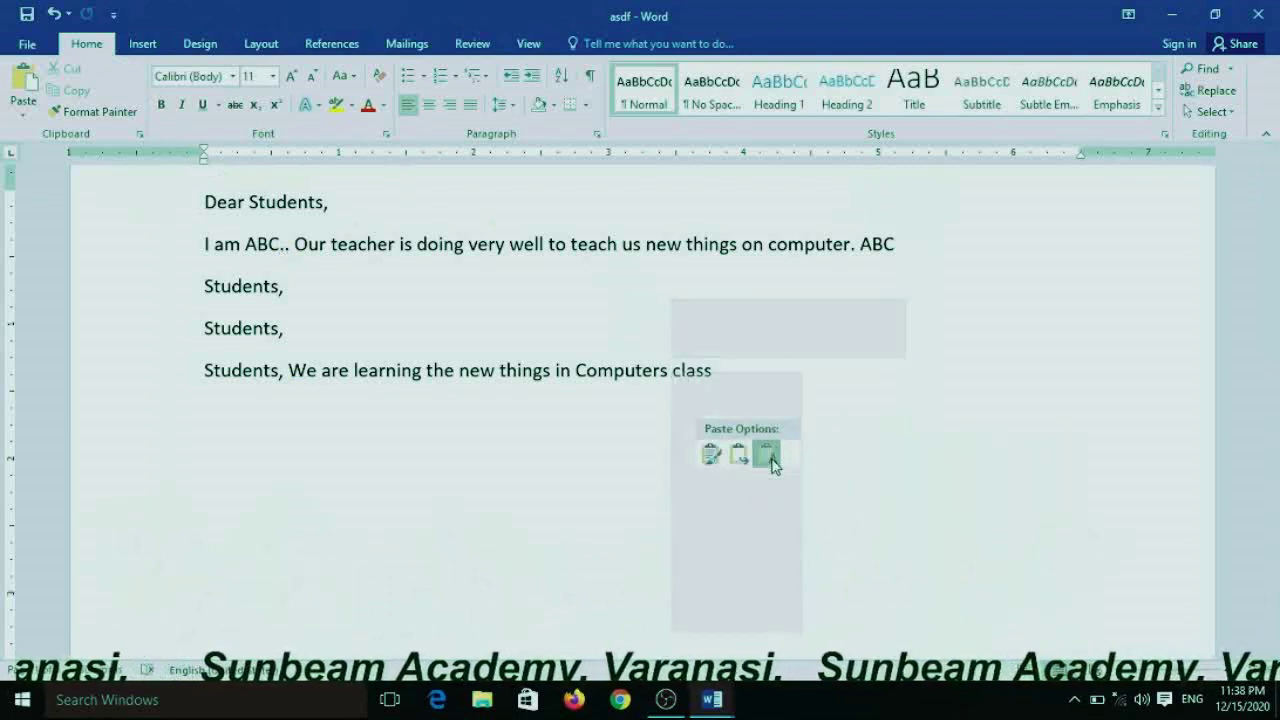